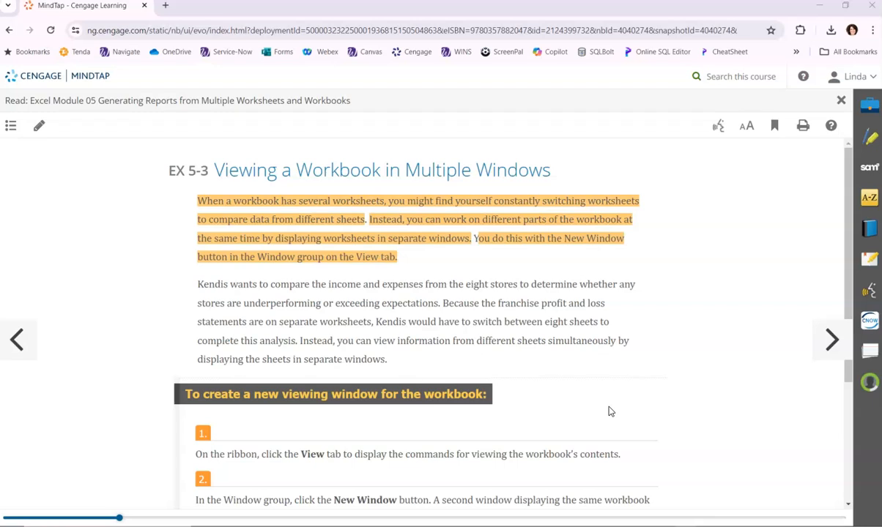
Step: Read the textbook section on creating a new viewing window for a workbook
click(624, 394)
click(629, 400)
click(558, 339)
scroll(516, 324, down, 2)
scroll(505, 326, up, 2)
scroll(330, 439, down, 2)
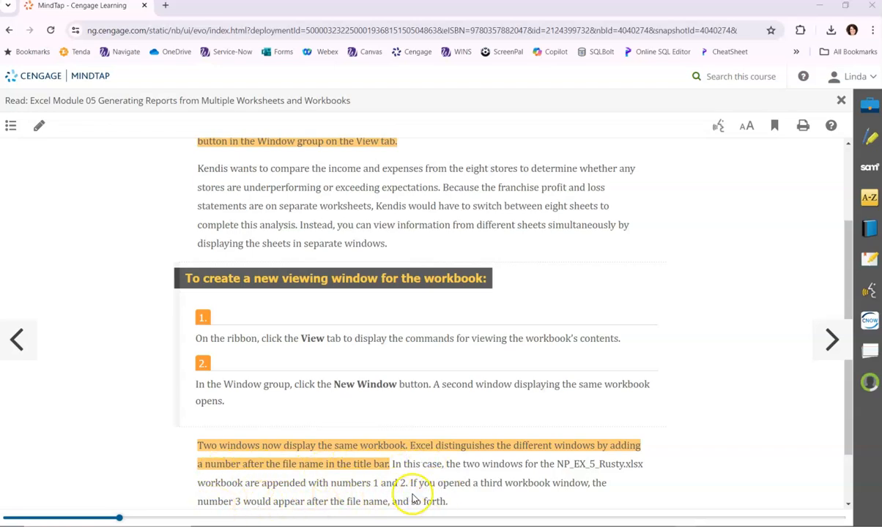
Step: Switch to Excel, check the list of open windows and create a second window of the NP_EX_5_Rusty workbook
drag(122, 9, 0, 106)
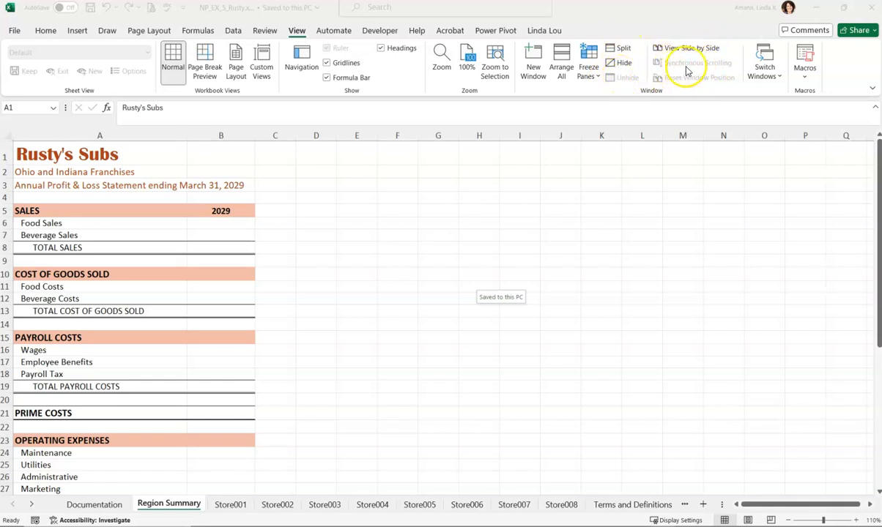
click(763, 77)
click(763, 78)
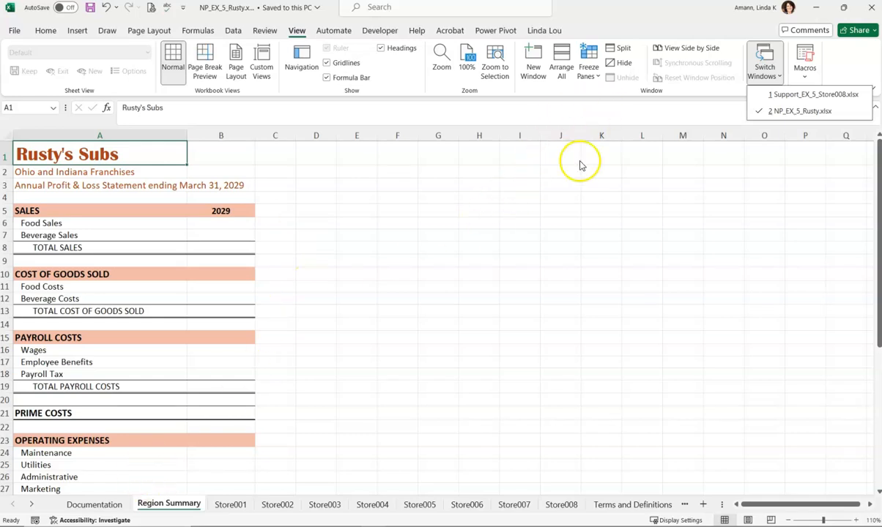
click(518, 230)
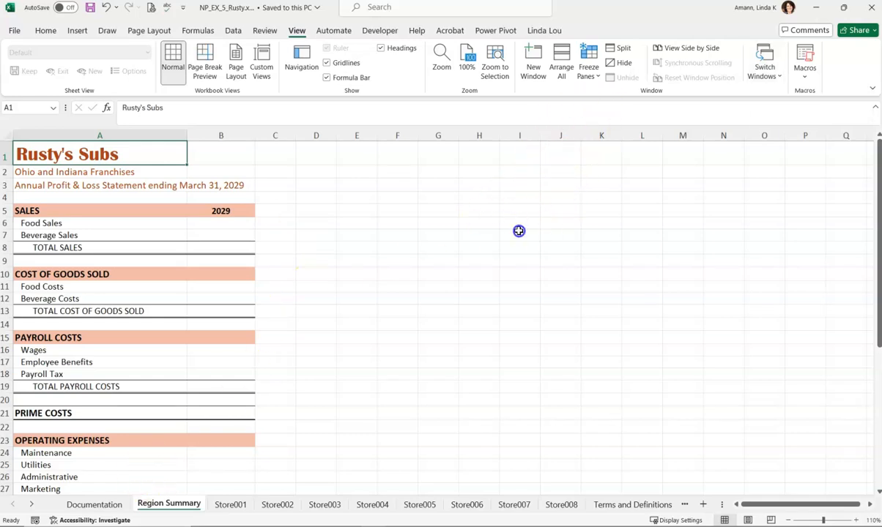
click(540, 69)
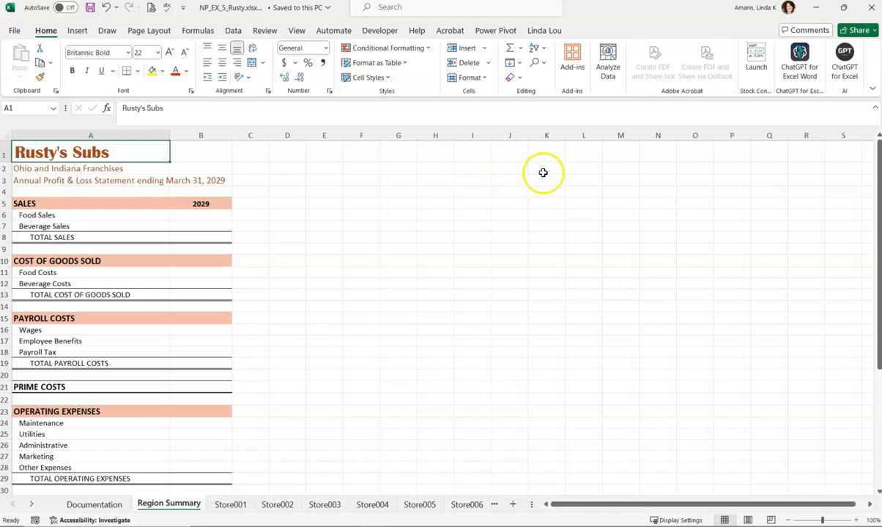
Step: Check the list of open windows and switch to the first window of NP_EX_5_Rusty.xlsx
click(296, 30)
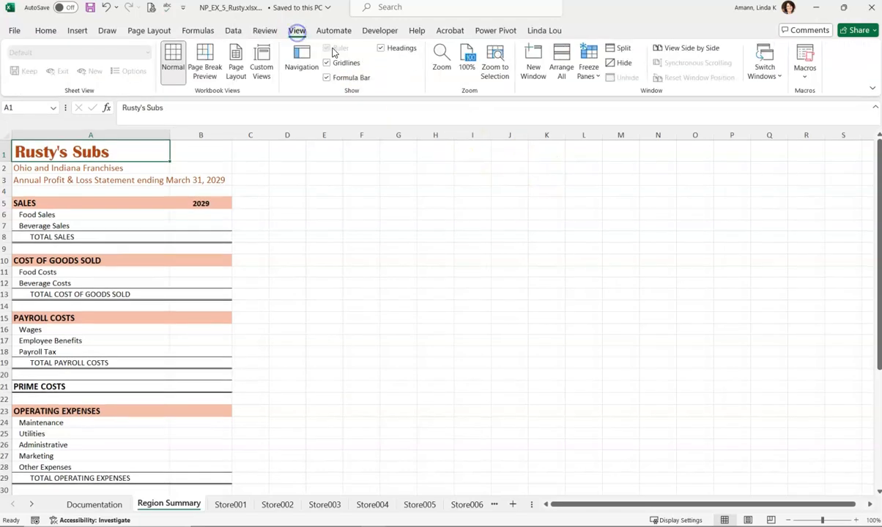
click(766, 73)
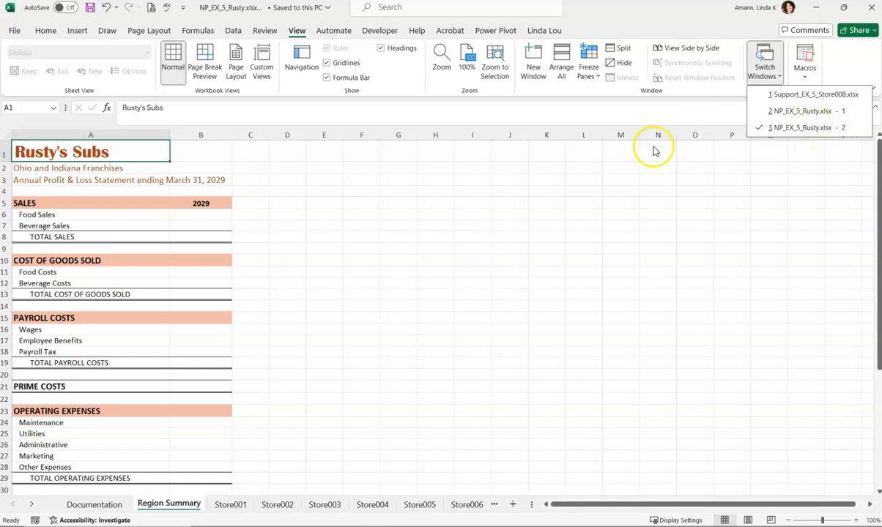
click(410, 213)
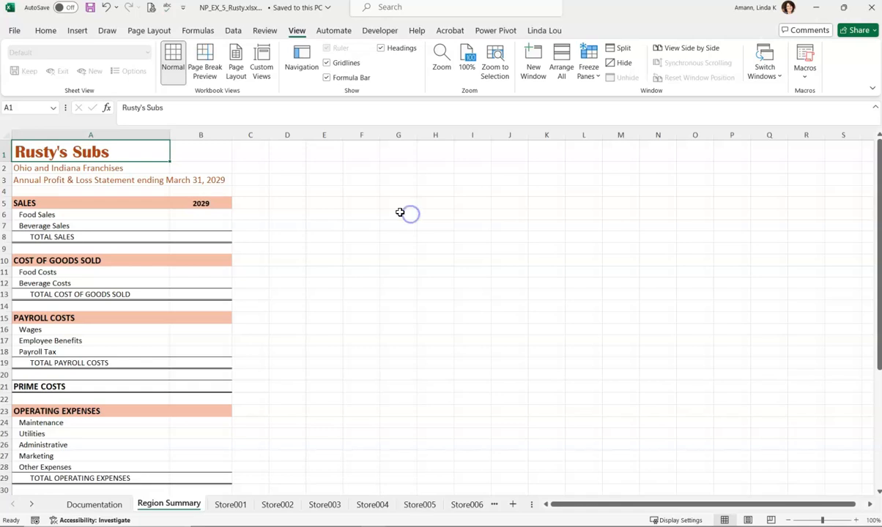
click(764, 71)
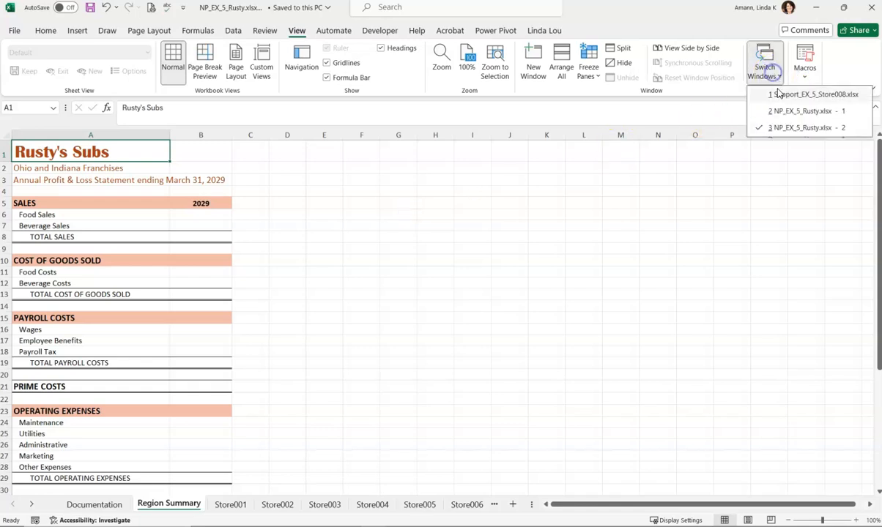
click(815, 112)
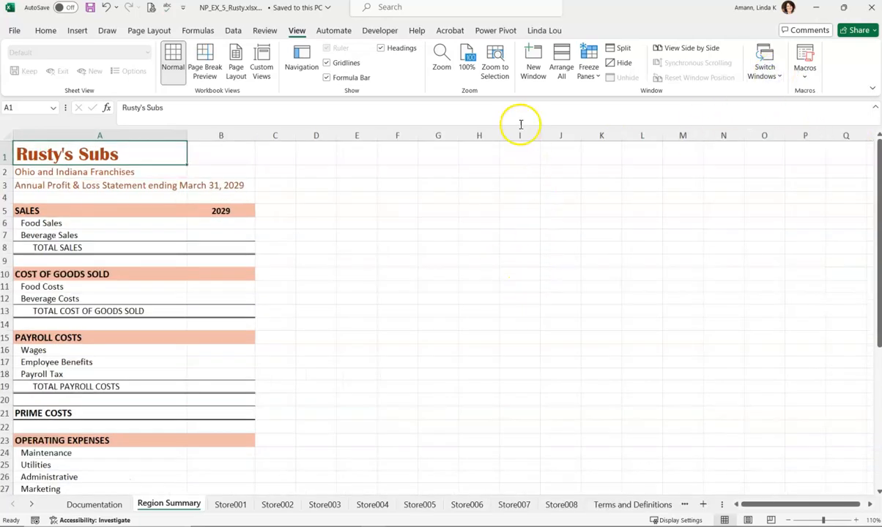
Step: Create a third window of the NP_EX_5_Rusty workbook and list the open windows
click(533, 68)
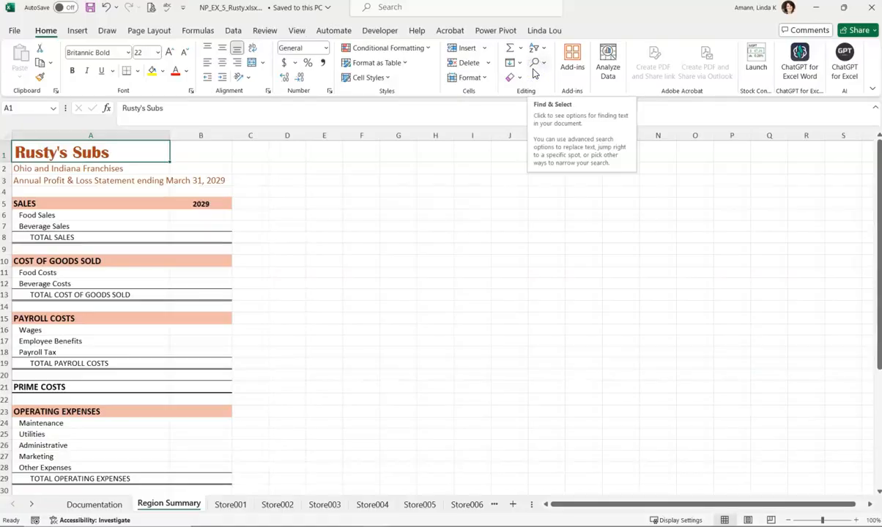
click(296, 30)
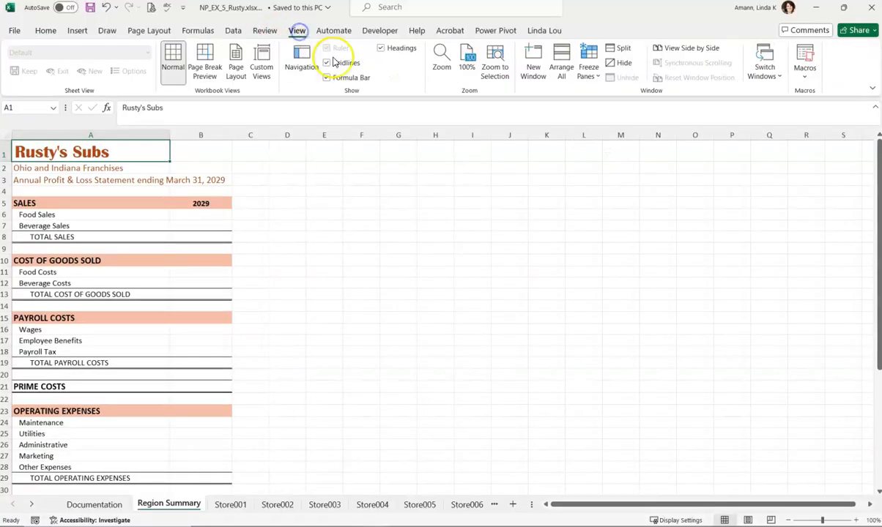
click(765, 74)
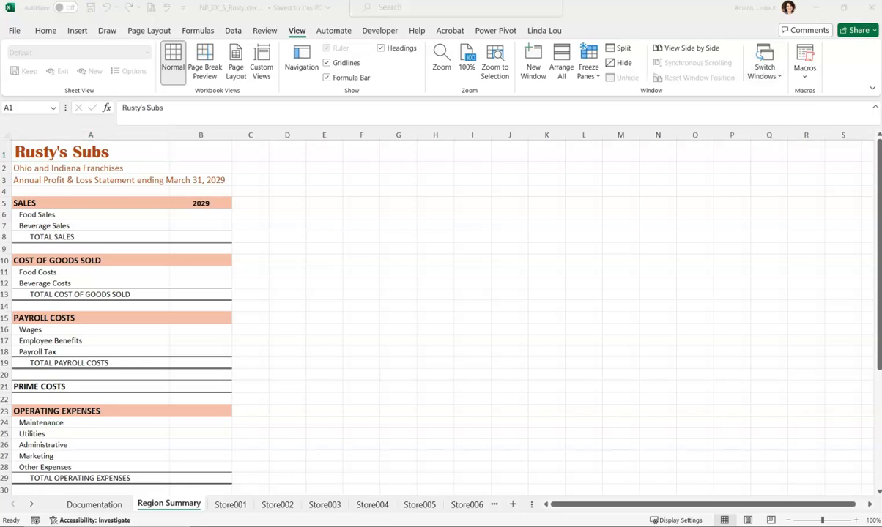
Step: Switch to the MindTap textbook in the browser and read the section on arranging multiple workbook windows and their layout options
drag(35, 205, 156, 22)
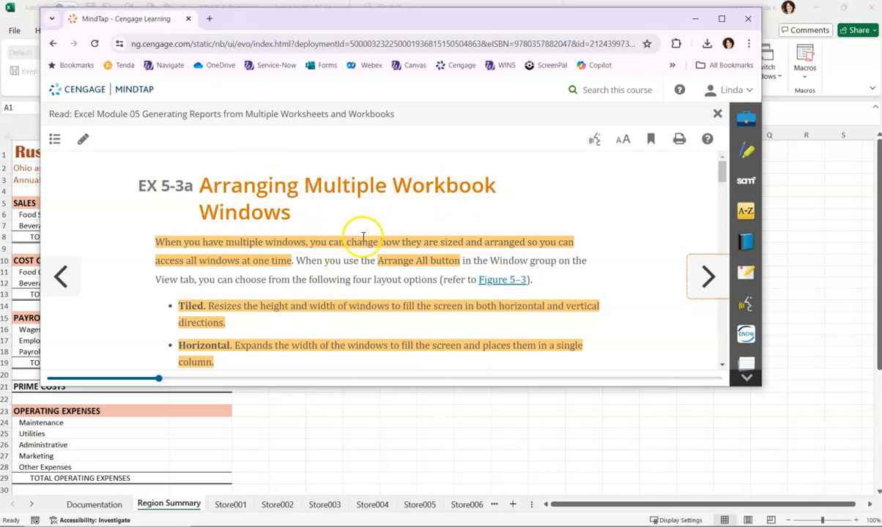
click(721, 18)
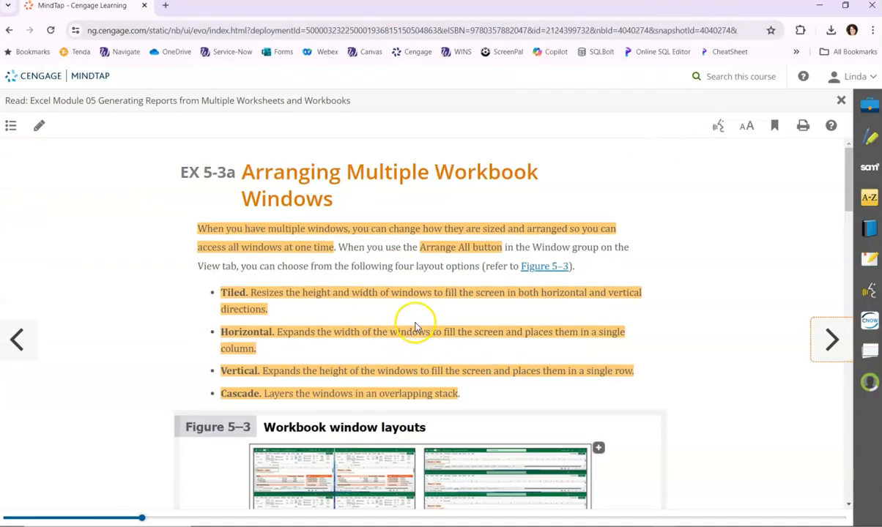
scroll(394, 316, down, 1)
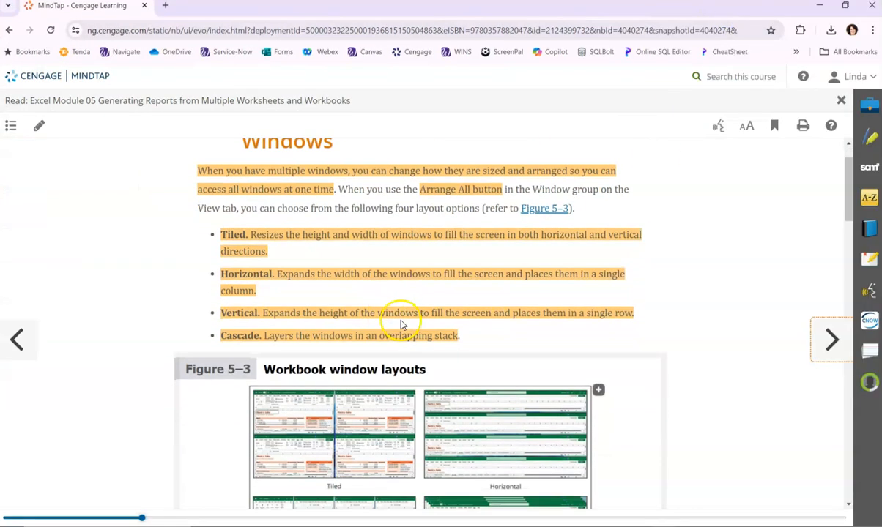
scroll(440, 293, down, 1)
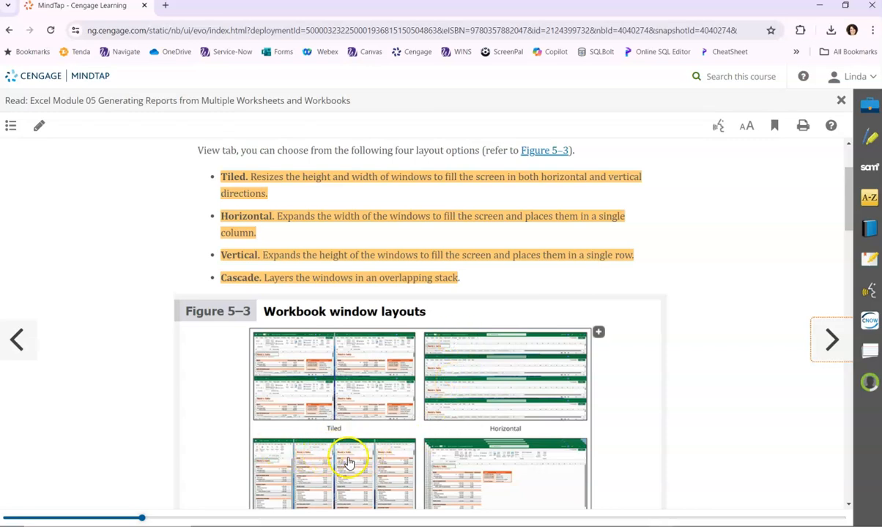
scroll(349, 463, down, 3)
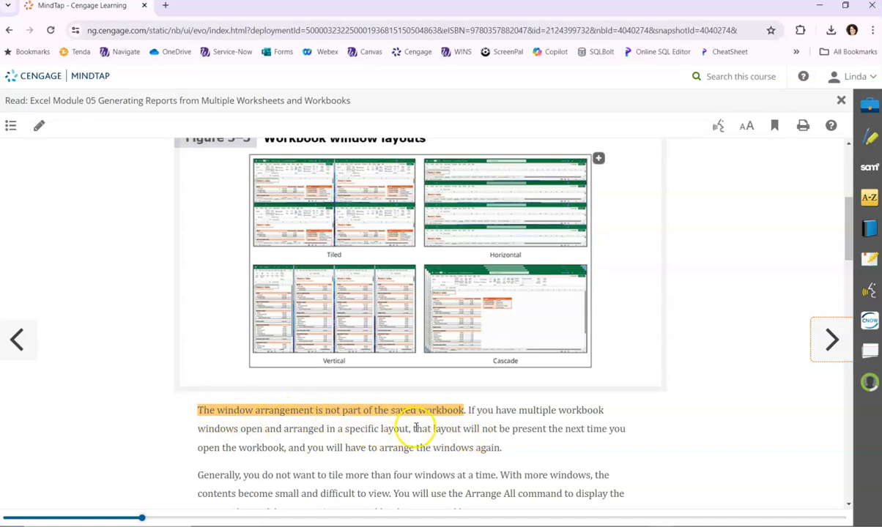
scroll(424, 430, down, 3)
scroll(430, 433, down, 1)
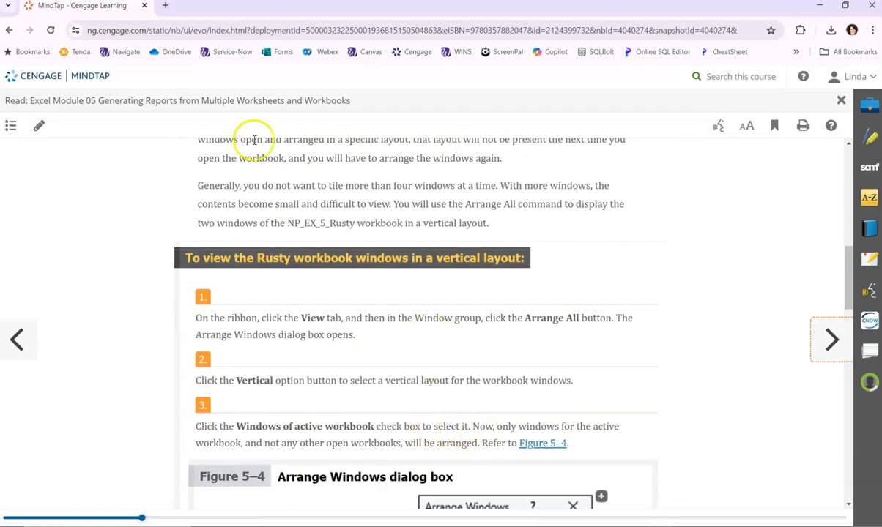
Step: Return to Excel and switch to the first window of NP_EX_5_Rusty.xlsx
drag(117, 11, 0, 138)
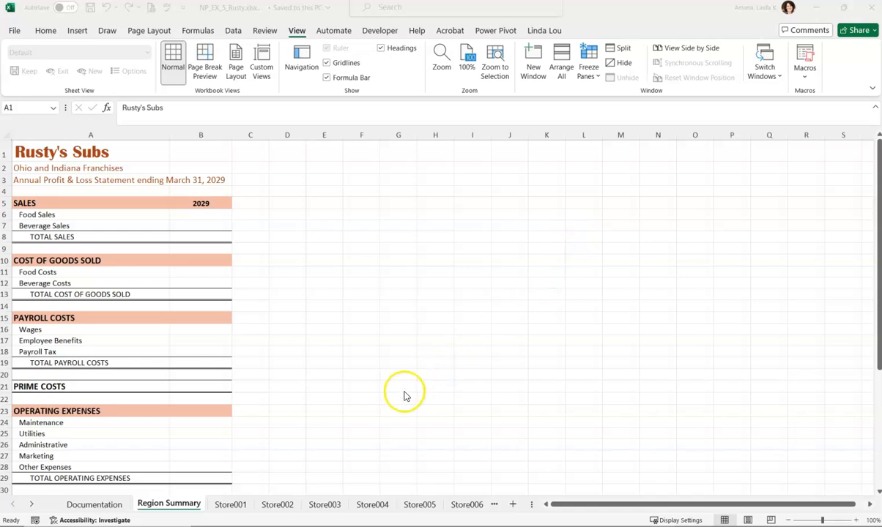
click(763, 71)
click(764, 71)
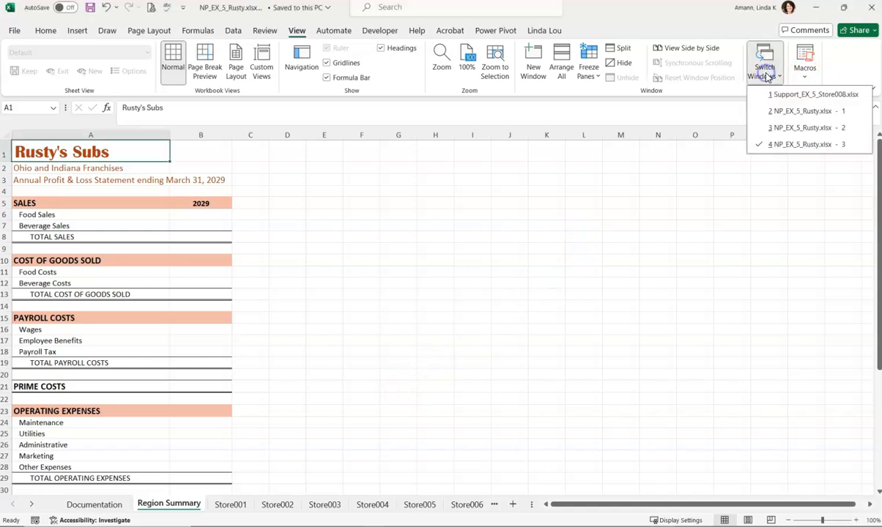
click(821, 111)
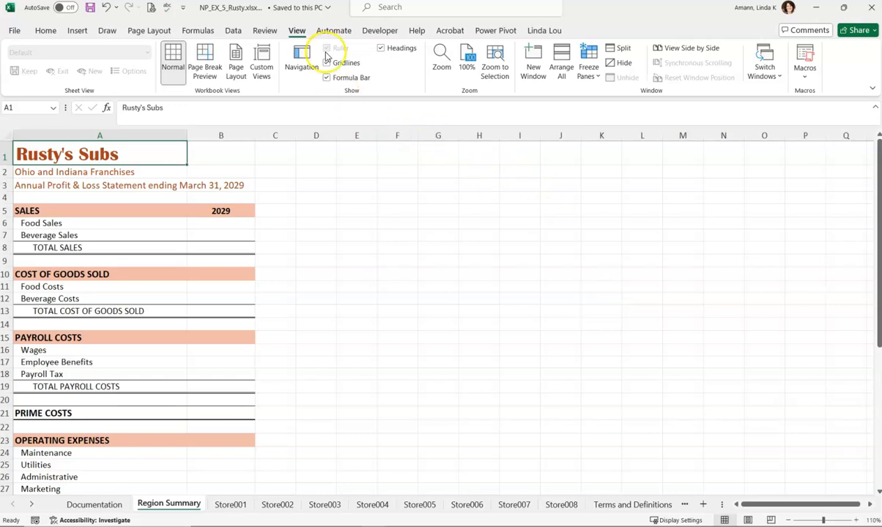
Step: Arrange all open workbook windows in a tiled layout
click(562, 73)
drag(111, 373, 435, 167)
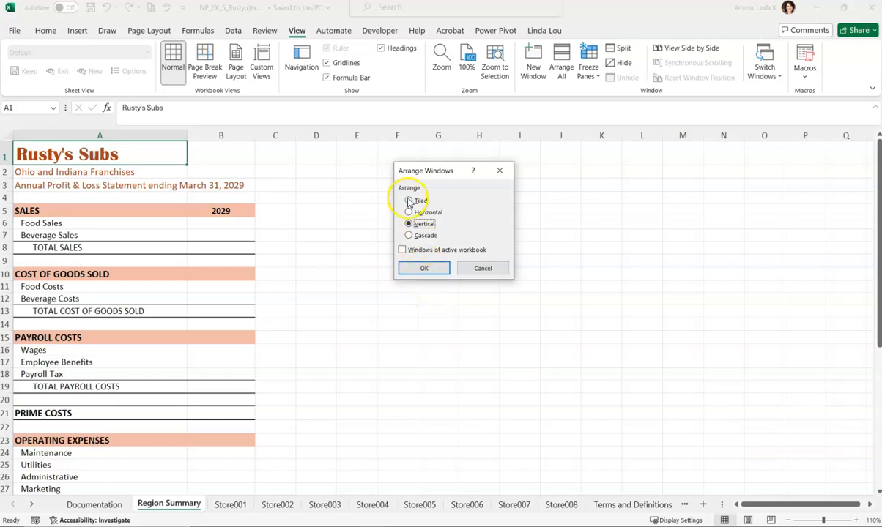
click(421, 268)
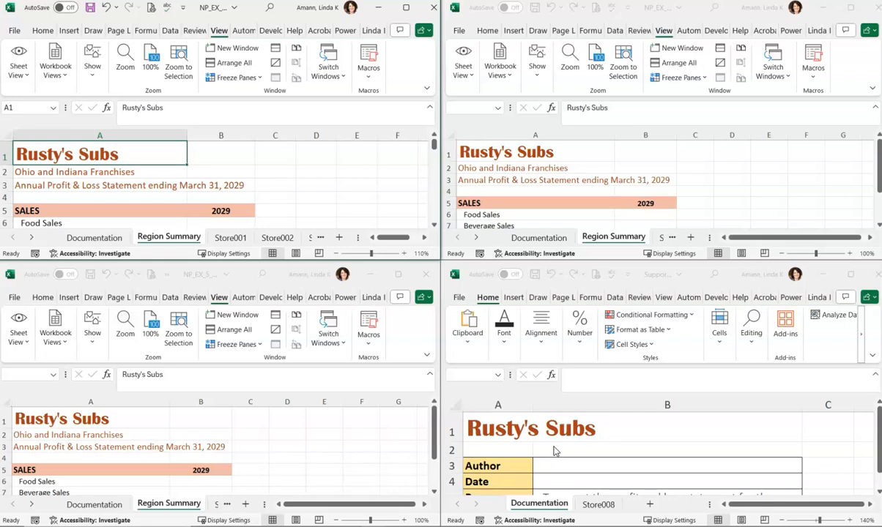
Step: Advance the first Rusty workbook window from Region Summary to the Store007 worksheet
key(ctrl+Page_Down)
key(ctrl+Page_Down)
key(ctrl+Page_Down)
key(ctrl+Page_Down)
key(ctrl+Page_Down)
key(ctrl+Page_Down)
key(ctrl+Page_Down)
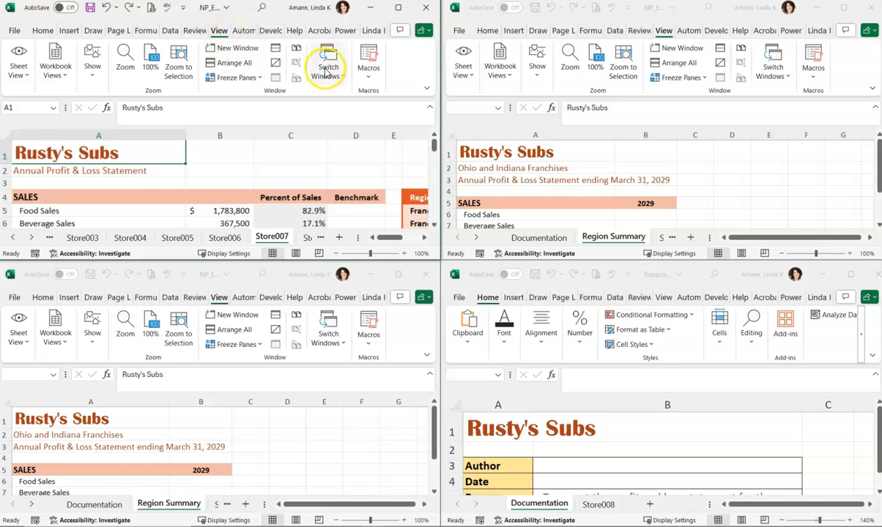
Step: Arrange only the windows of the active workbook in a vertical layout
click(229, 63)
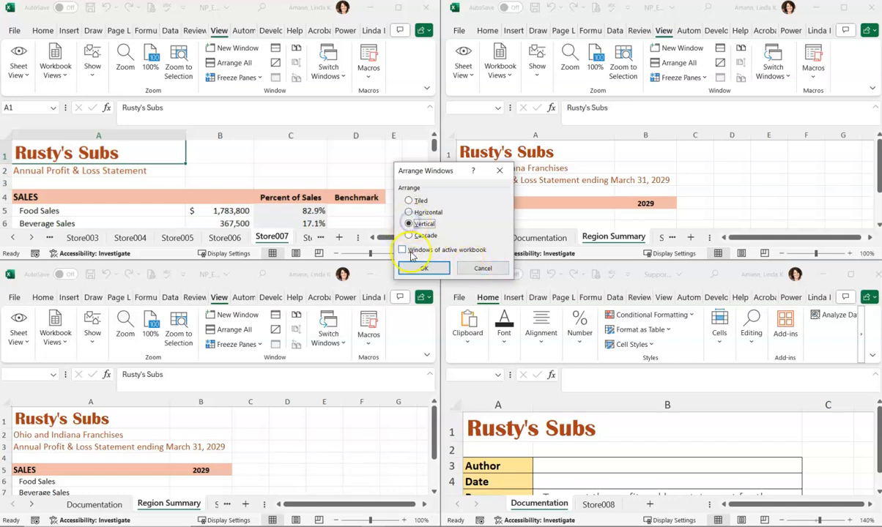
click(402, 251)
click(424, 268)
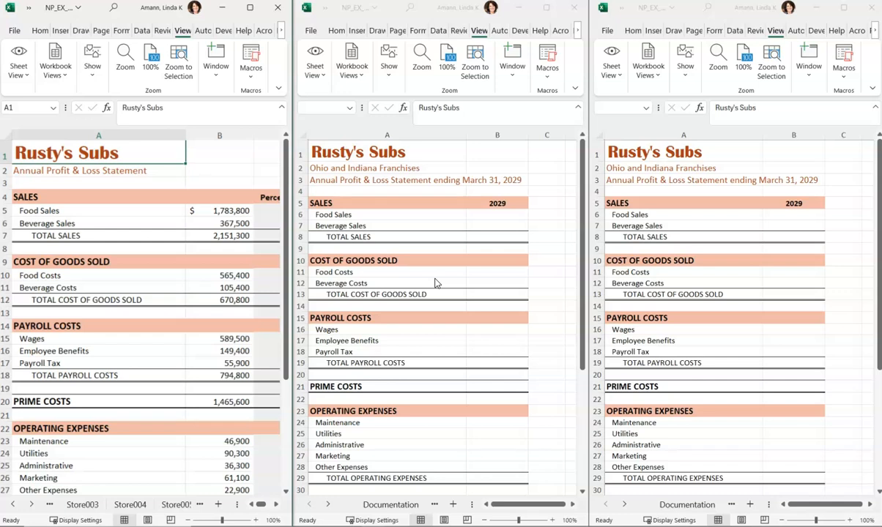
Step: Examine the worksheets in the three side-by-side windows, viewing each window's profit and loss statement independently
click(223, 218)
scroll(477, 304, down, 4)
scroll(454, 308, up, 4)
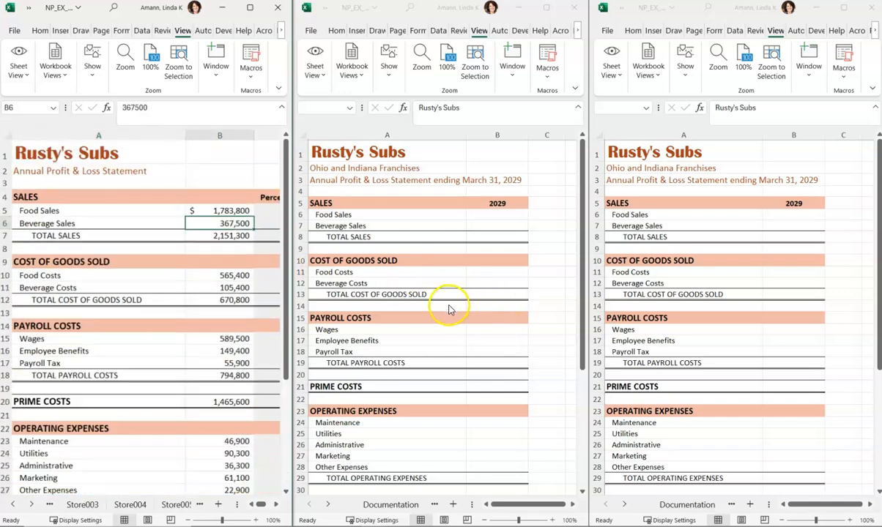
click(464, 339)
scroll(465, 338, down, 11)
click(431, 362)
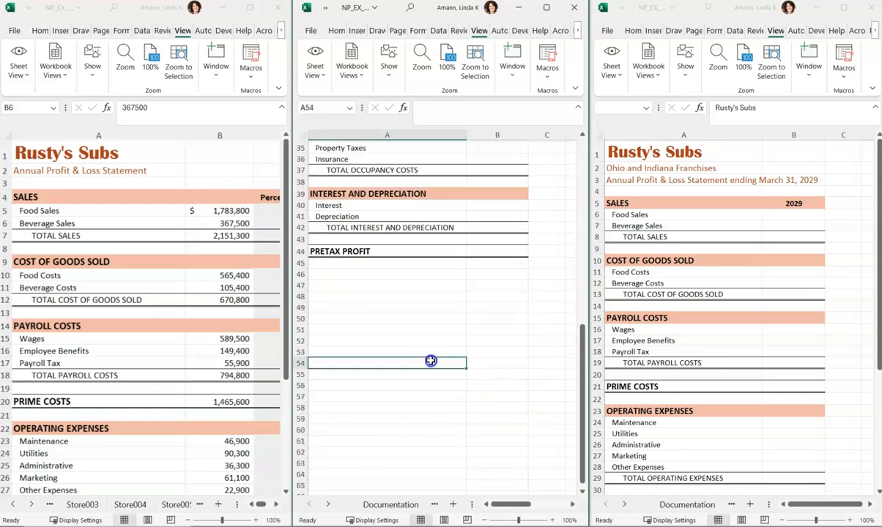
click(731, 297)
scroll(733, 308, down, 7)
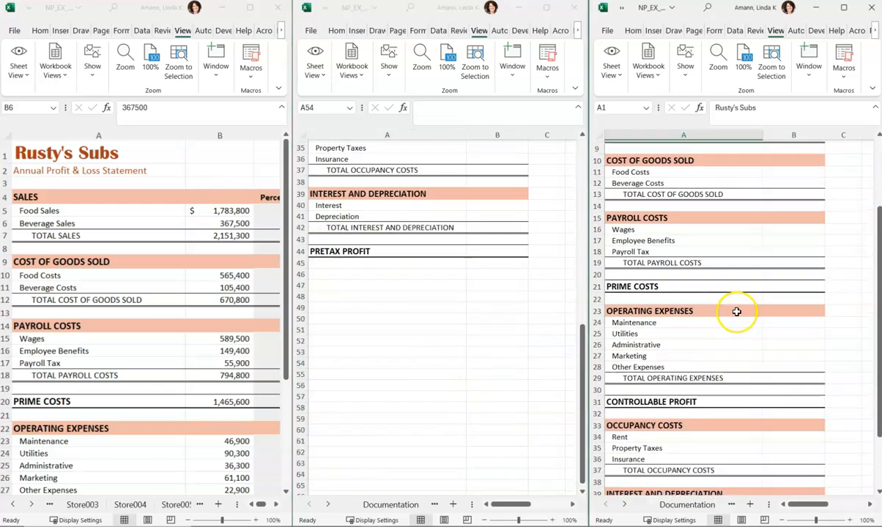
scroll(723, 418, down, 4)
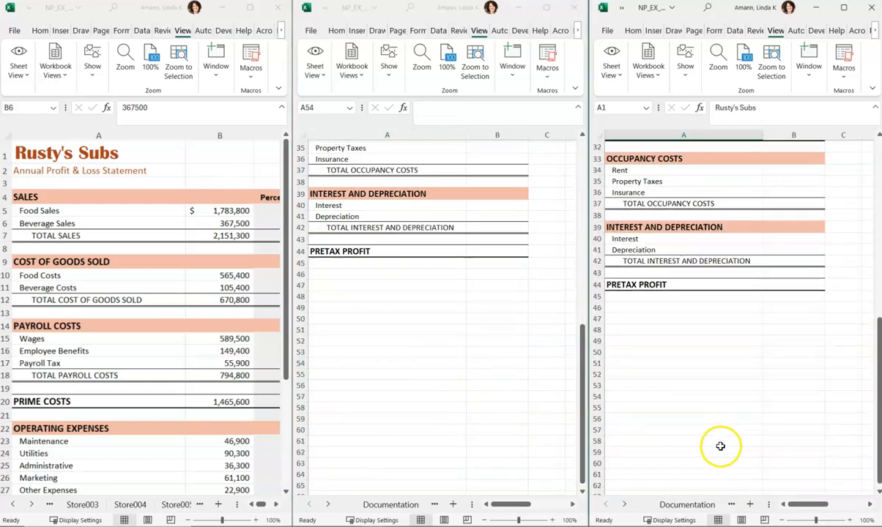
Step: Activate the Store006 worksheet in the third workbook window using the list of sheets
right_click(625, 510)
click(548, 398)
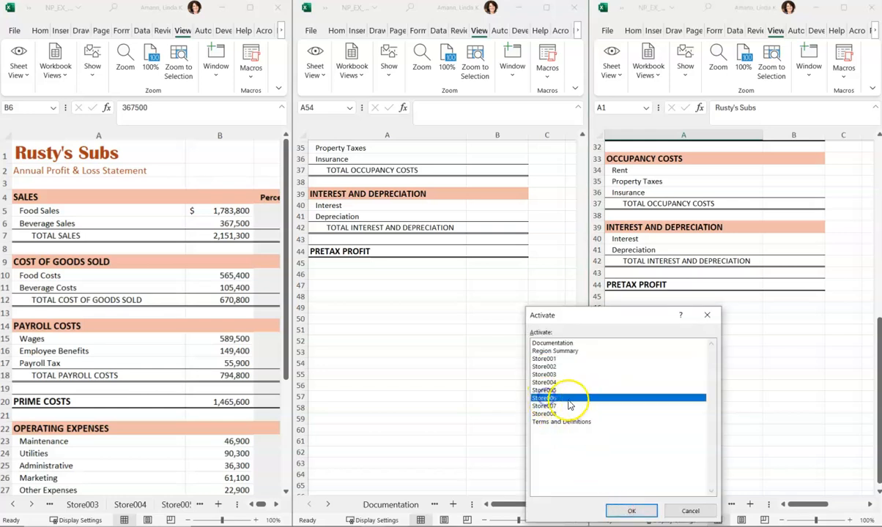
click(628, 510)
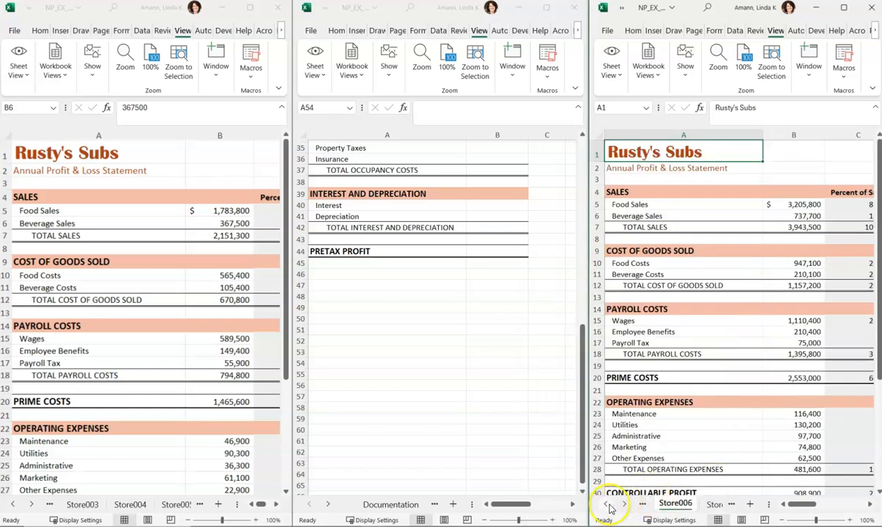
Step: Activate the Store008 worksheet in the third workbook window using the list of sheets
click(623, 507)
click(604, 507)
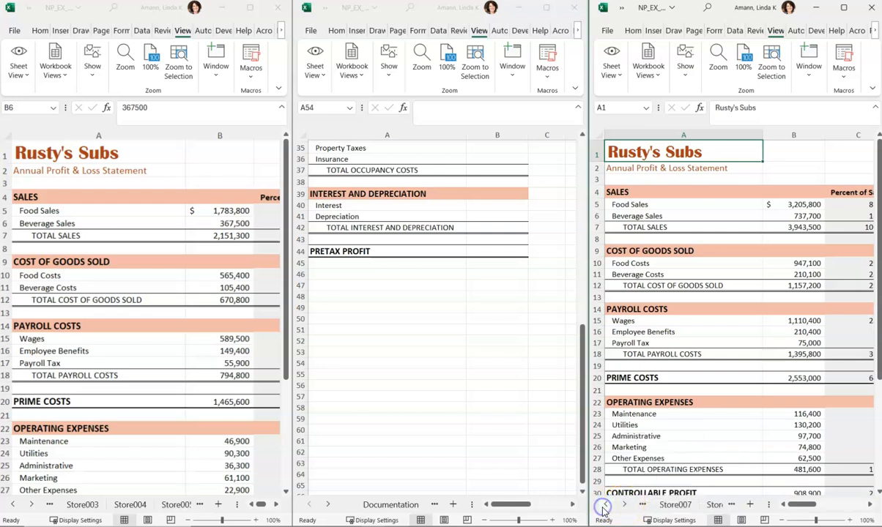
right_click(618, 510)
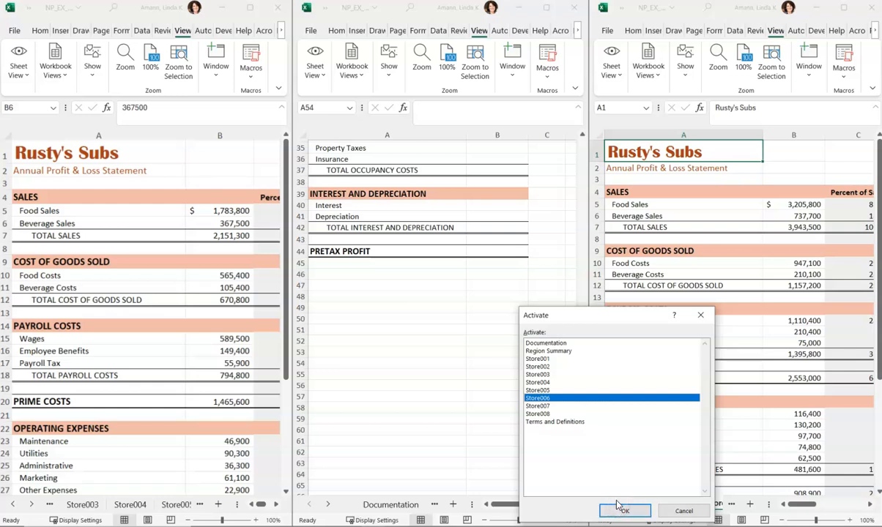
click(538, 414)
click(625, 510)
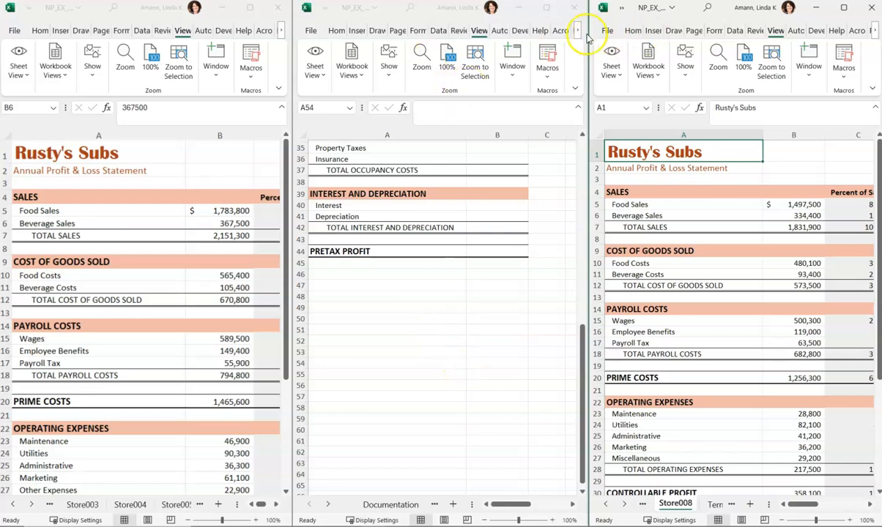
Step: Close the middle one of the three side-by-side NP_EX_5_Rusty windows
click(429, 323)
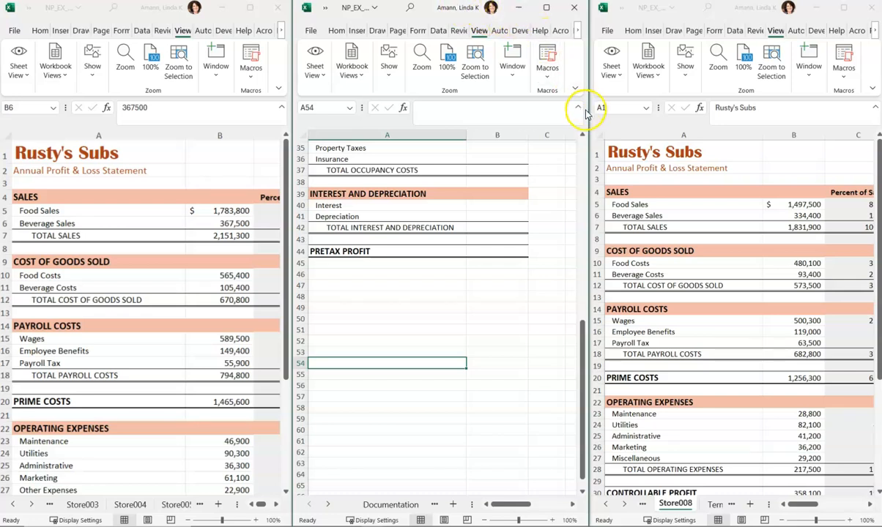
drag(590, 108, 570, 124)
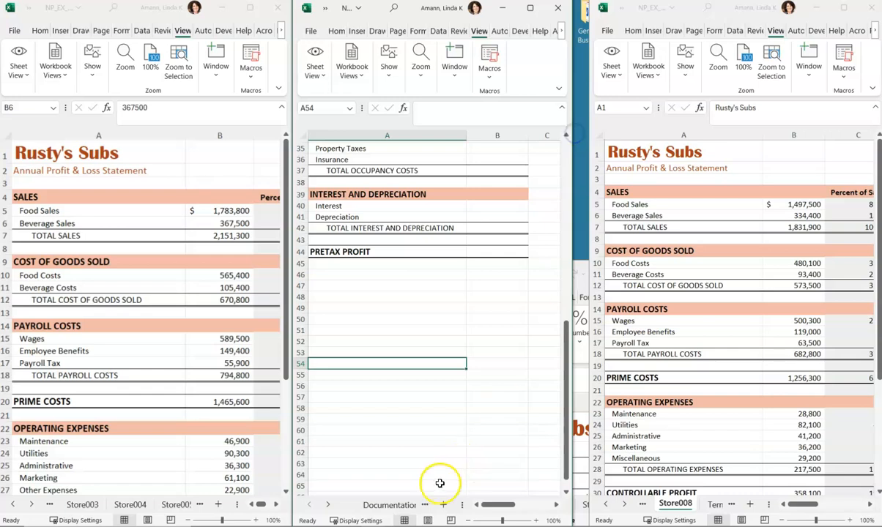
click(558, 8)
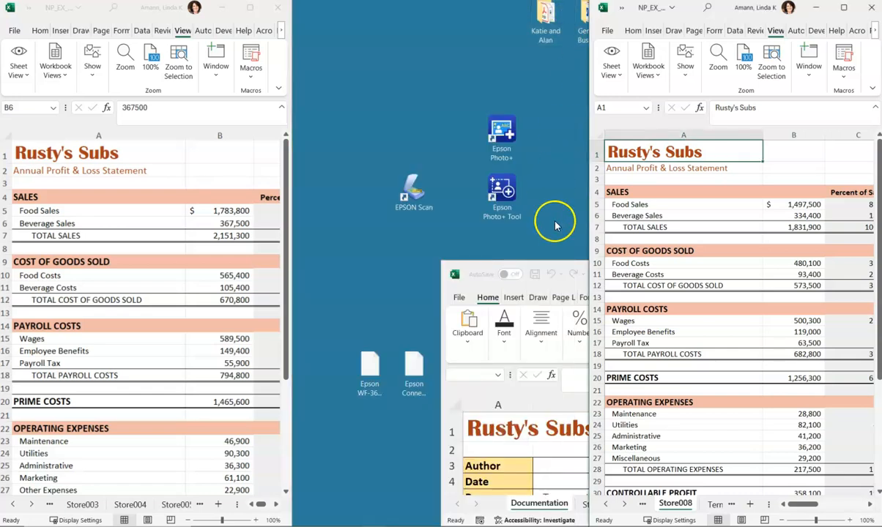
Step: View the Store007 window side by side with NP_EX_5_Rusty.xlsx - 2 and narrow it until both windows are fully visible
click(184, 32)
drag(291, 78, 466, 80)
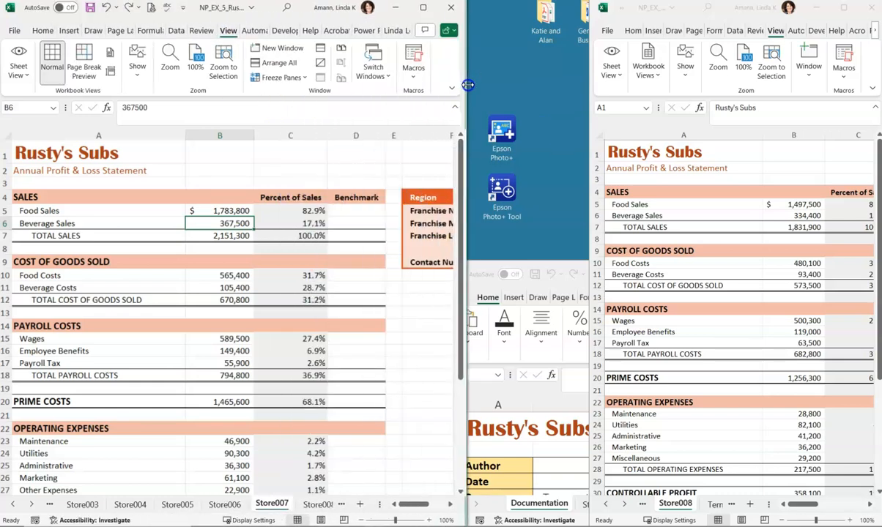
click(373, 74)
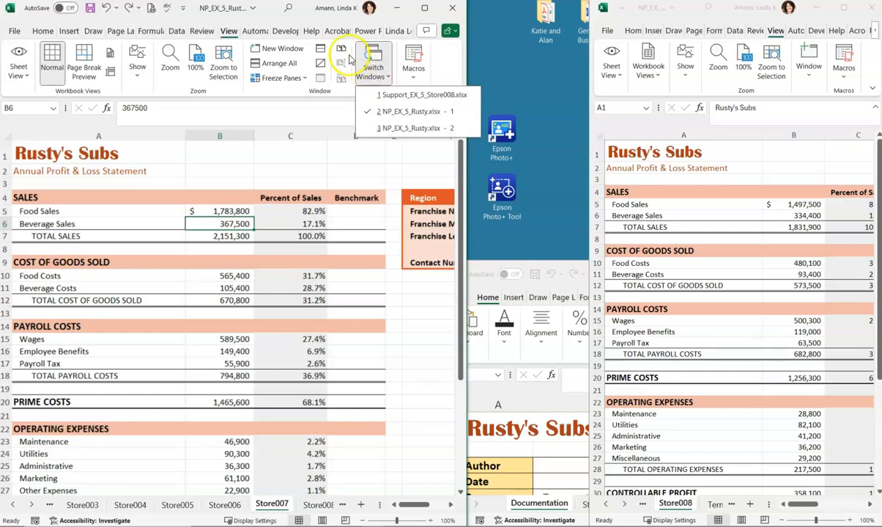
click(342, 49)
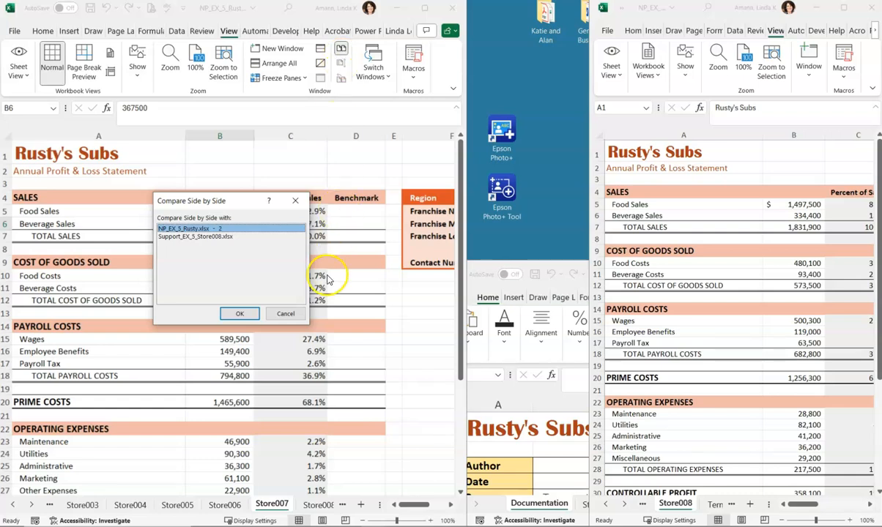
click(238, 313)
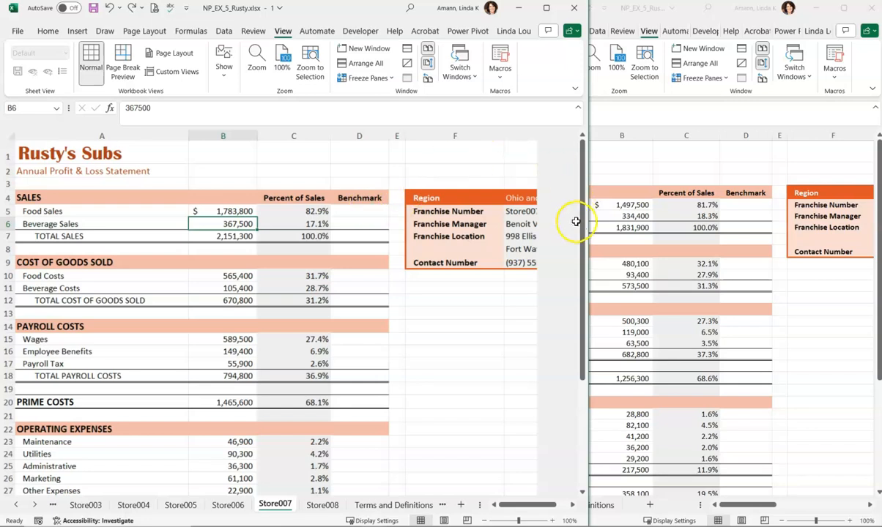
drag(584, 207, 414, 208)
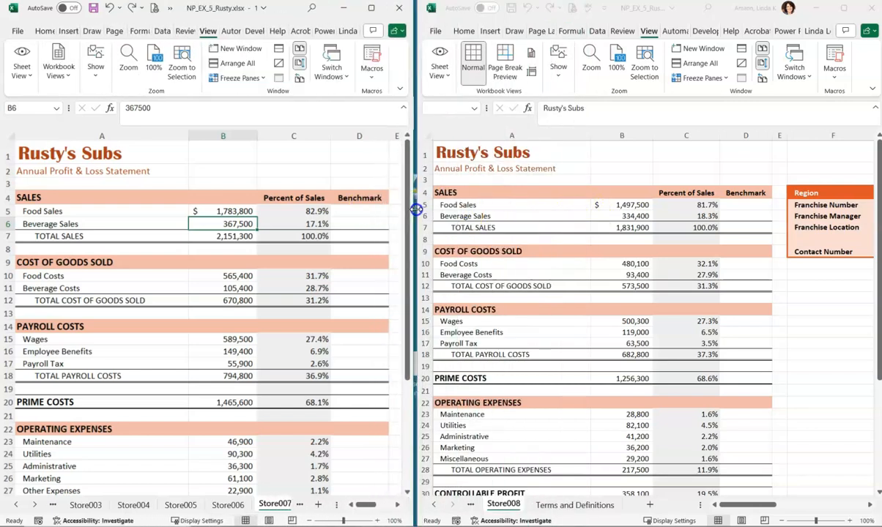
Step: Switch the active window back and forth between NP_EX_5_Rusty.xlsx - 1 and NP_EX_5_Rusty.xlsx - 2
click(641, 161)
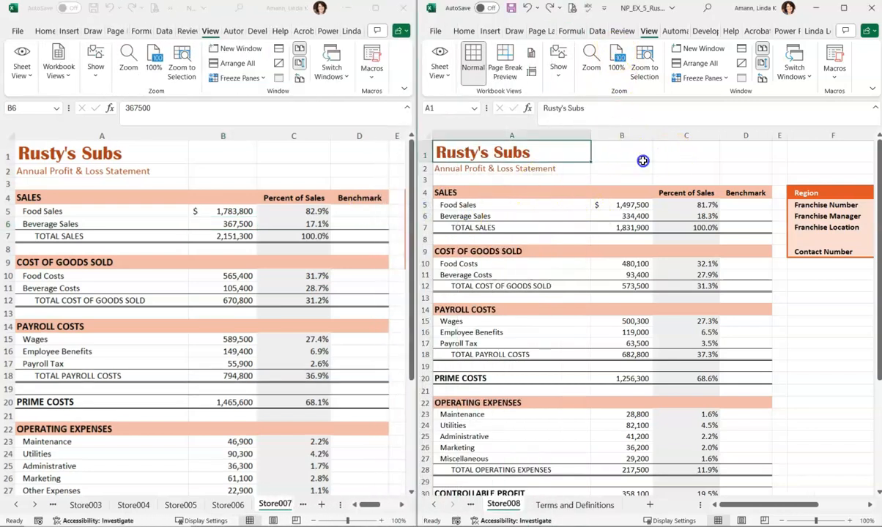
click(795, 74)
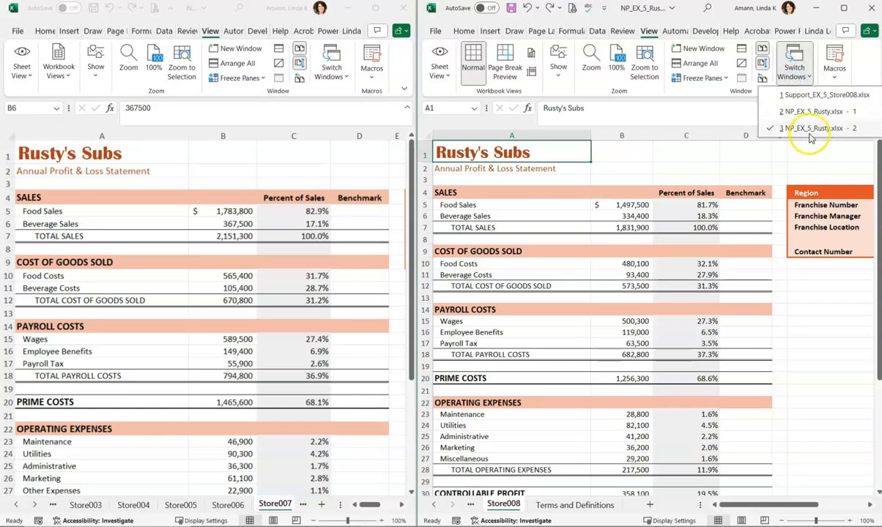
click(805, 111)
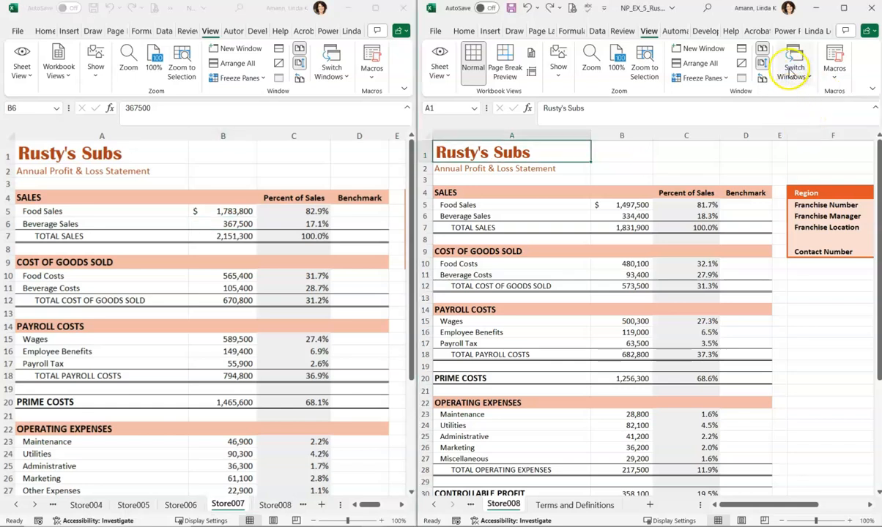
click(794, 73)
click(802, 128)
click(794, 74)
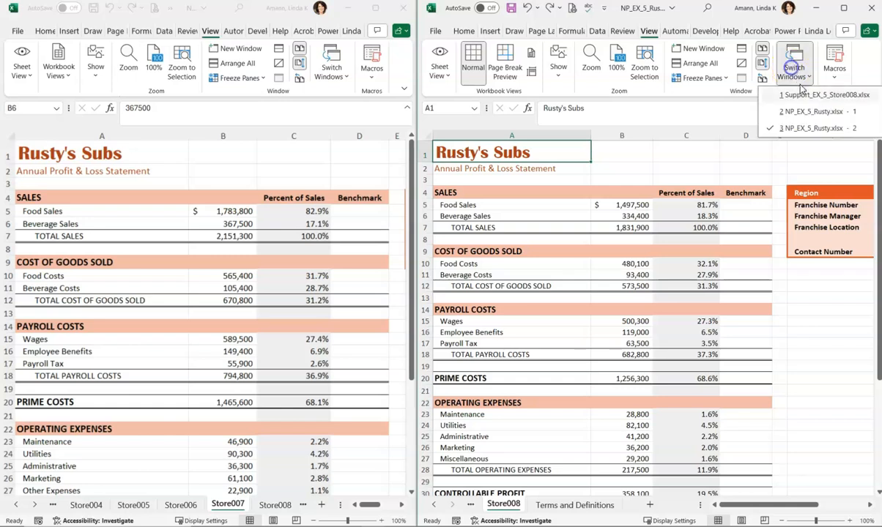
click(802, 112)
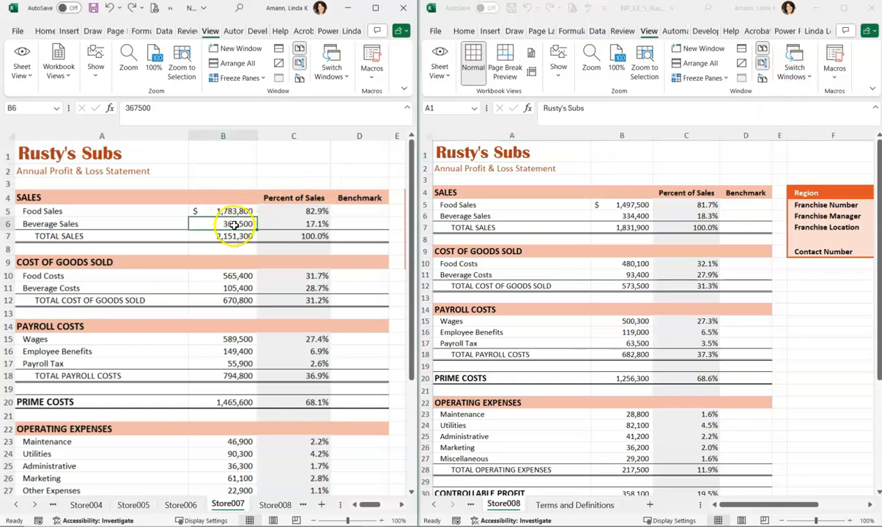
click(795, 73)
click(795, 73)
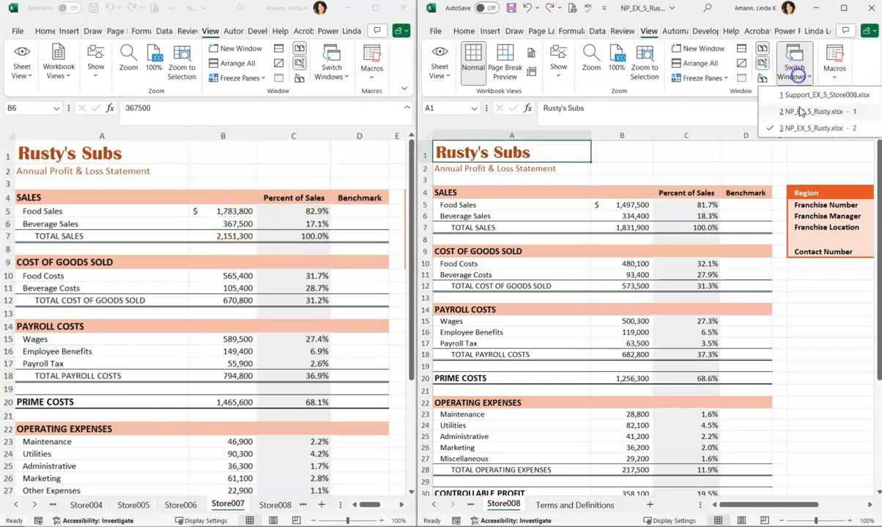
click(792, 125)
click(632, 171)
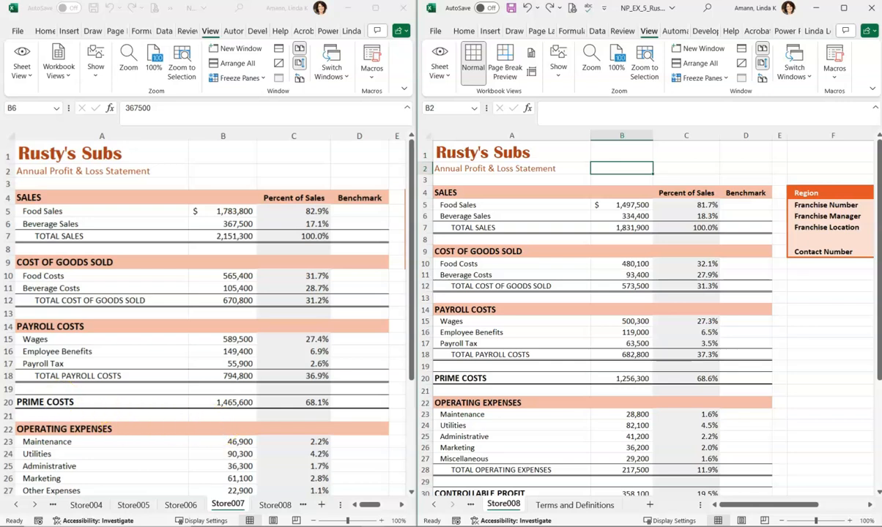
Step: Compare the Store007 and Store008 profit and loss statements by scrolling through both windows together from each window in turn
click(217, 172)
scroll(207, 276, down, 4)
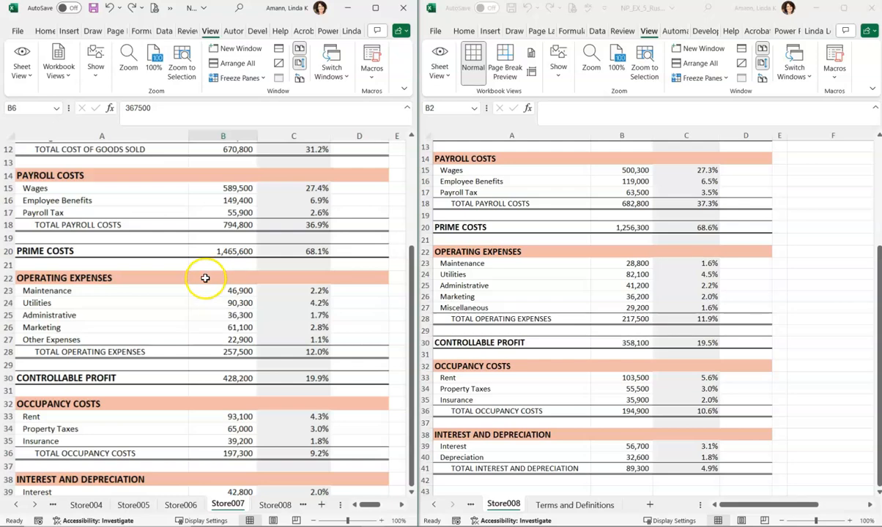
scroll(205, 279, down, 3)
scroll(198, 284, up, 7)
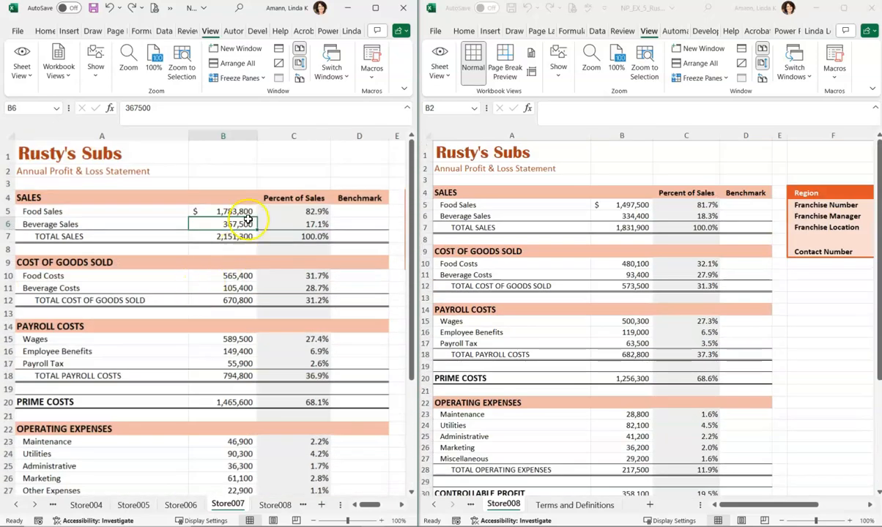
click(585, 244)
scroll(615, 295, down, 7)
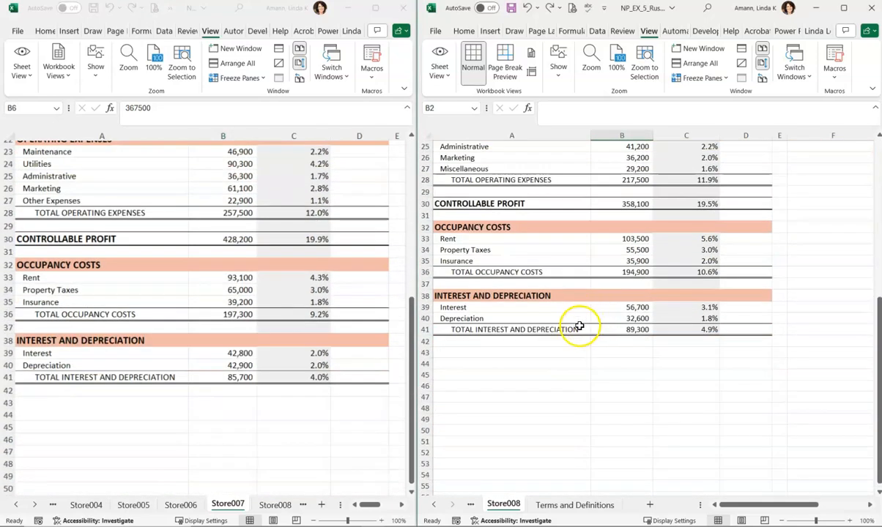
scroll(580, 326, up, 8)
Step: Read the MindTap browser instructions on synchronized scrolling between windows and return to the workbooks
drag(1, 173, 170, 57)
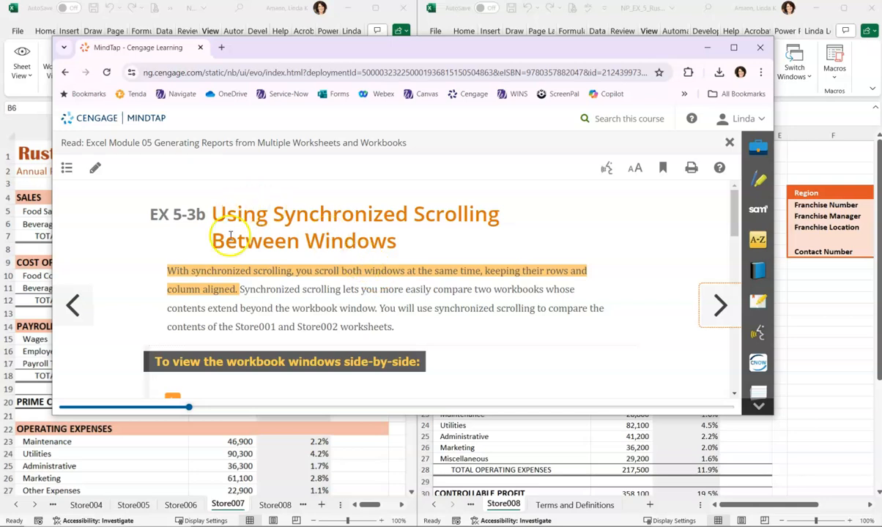
scroll(463, 295, down, 10)
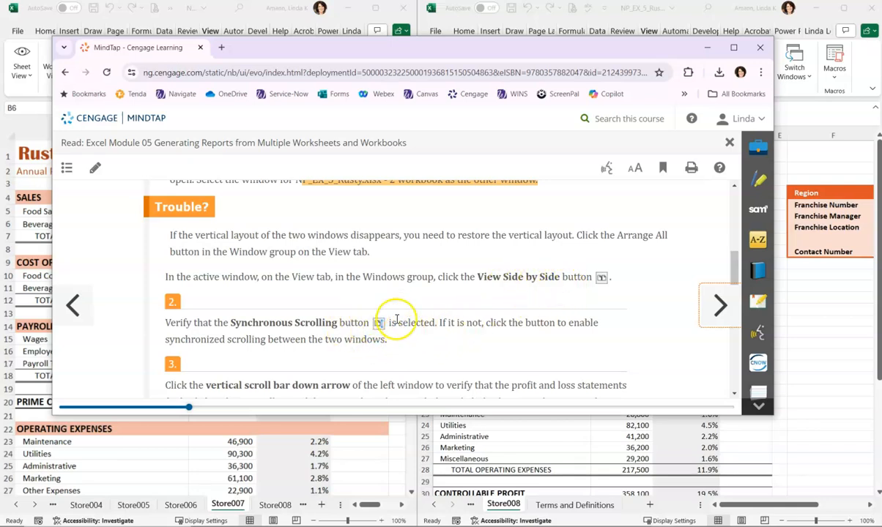
drag(598, 55, 0, 86)
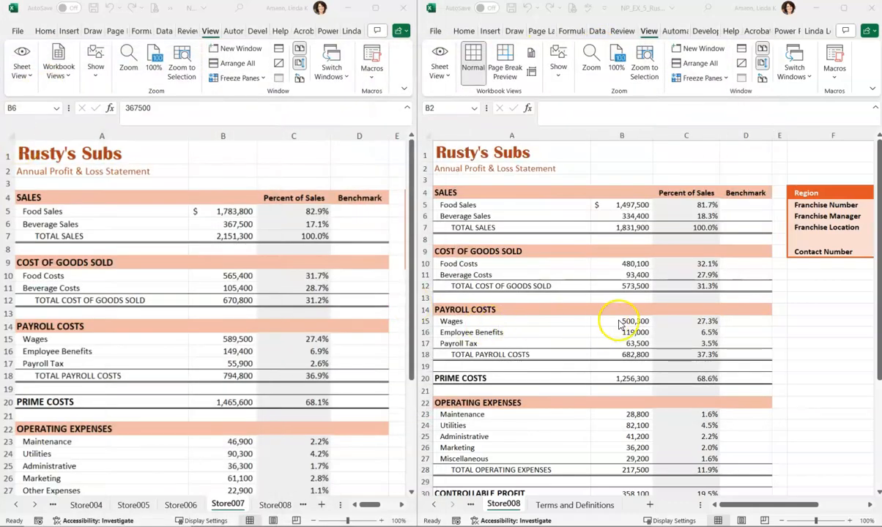
Step: Compare the lower sections of the Store007 and Store008 statements in synchronized scrolling
scroll(619, 325, down, 9)
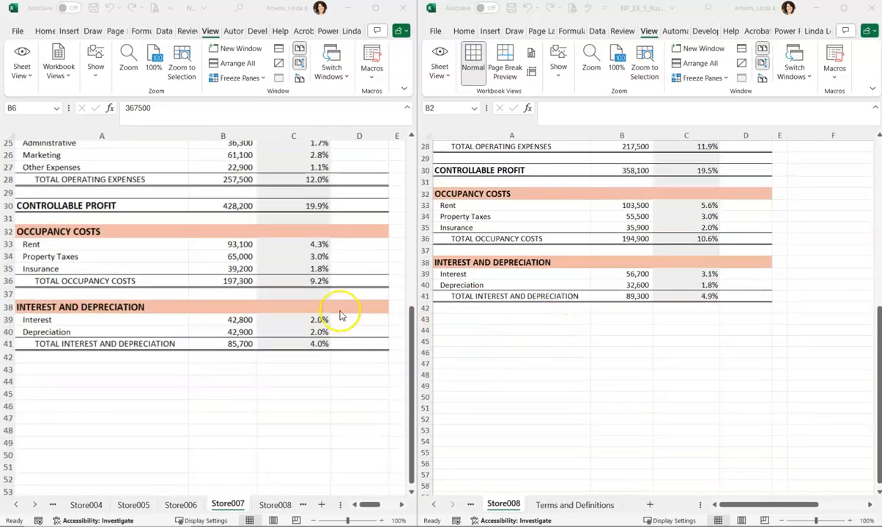
click(524, 340)
scroll(531, 339, down, 1)
scroll(527, 343, down, 1)
scroll(565, 354, up, 3)
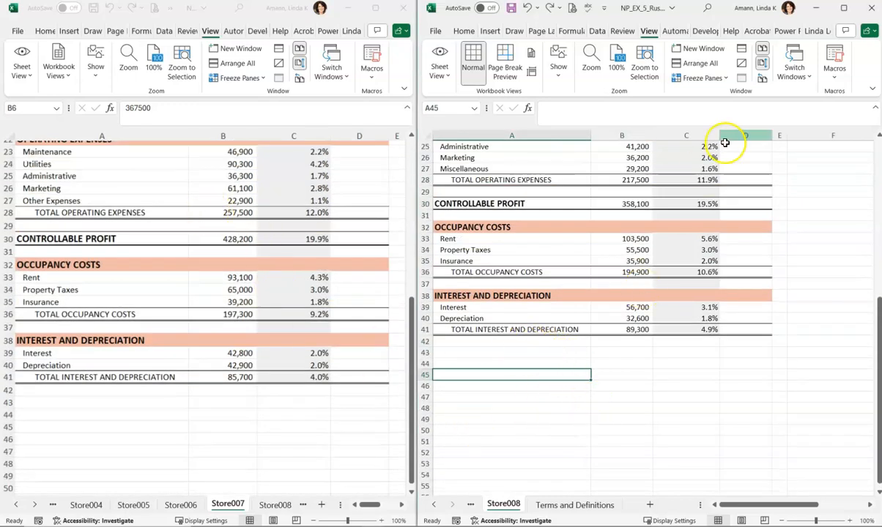
Step: Turn off synchronous scrolling and return only the Store008 window to the top of its worksheet, selecting cell A1
click(763, 65)
scroll(570, 366, down, 5)
scroll(570, 366, up, 8)
scroll(576, 366, up, 5)
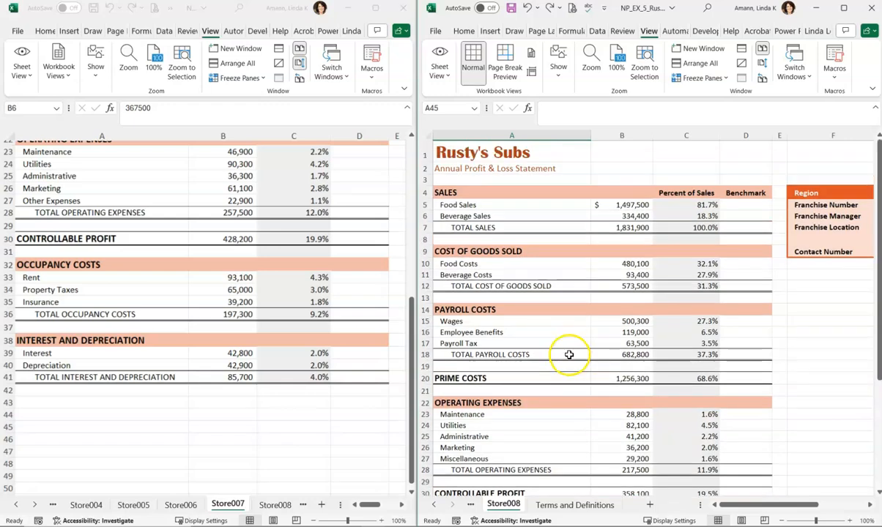
click(493, 159)
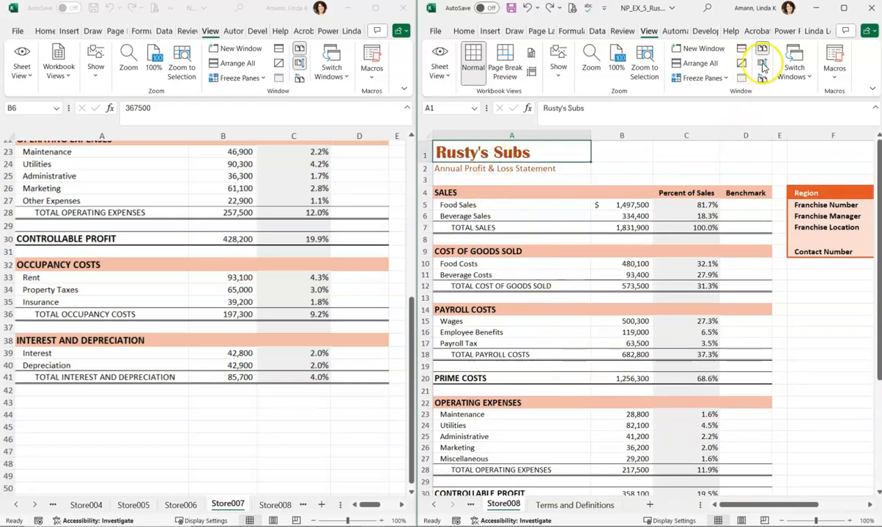
Step: Turn synchronous scrolling back on and check how both statements scroll together from their different starting rows
scroll(659, 228, down, 8)
scroll(561, 325, up, 8)
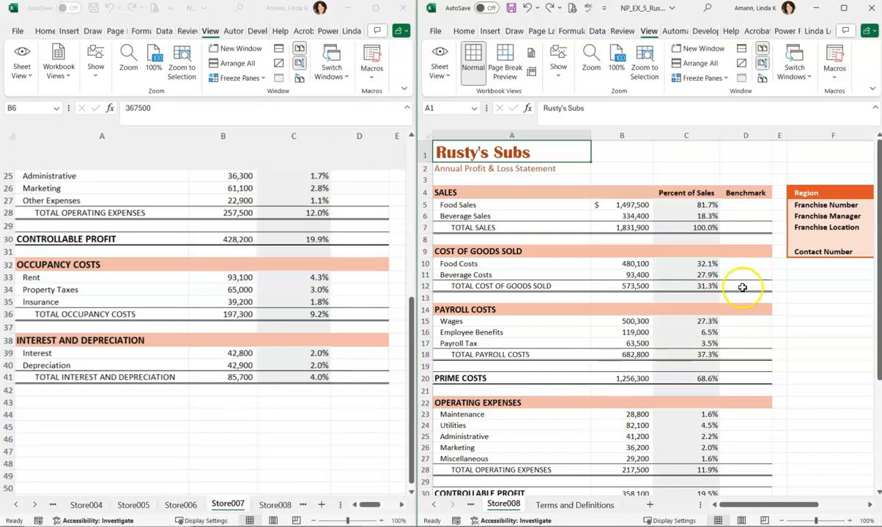
scroll(578, 315, down, 3)
scroll(578, 315, up, 3)
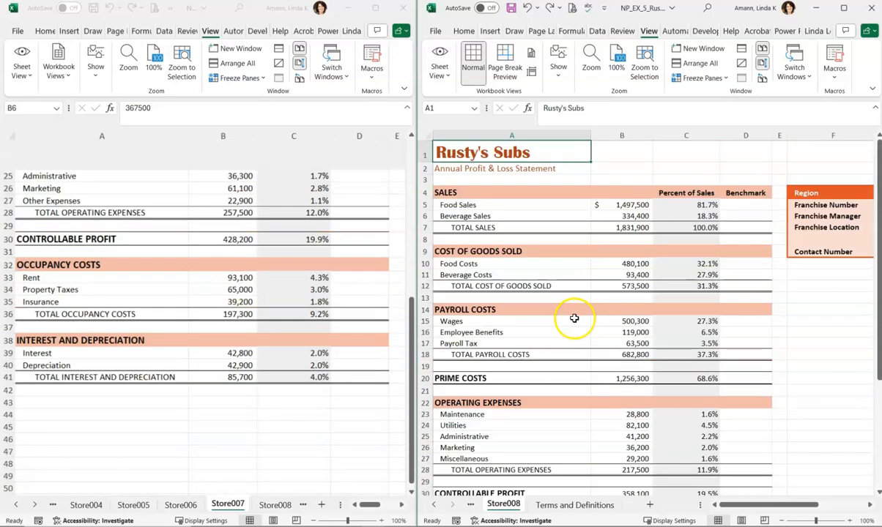
Step: Switch to the Support_EX_5_Store008.xlsx workbook and move its window clear of the close controls of the Rusty windows
click(796, 80)
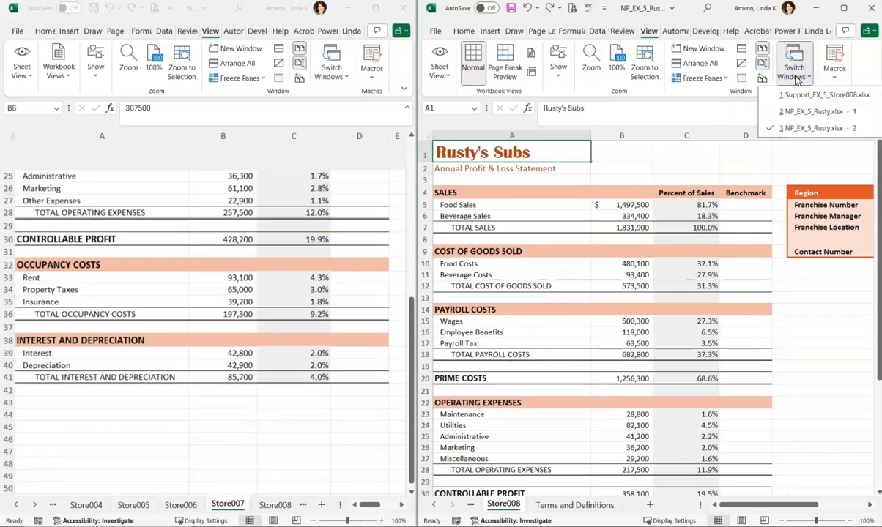
click(791, 99)
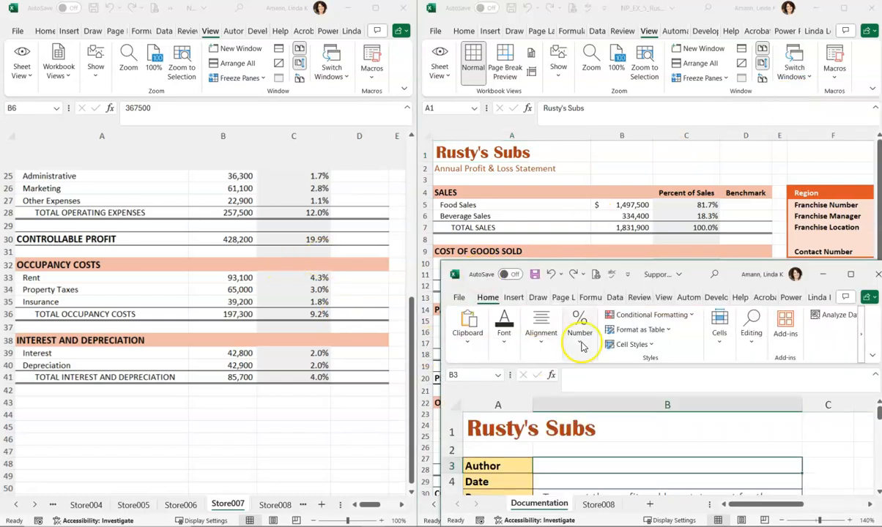
drag(740, 269, 479, 287)
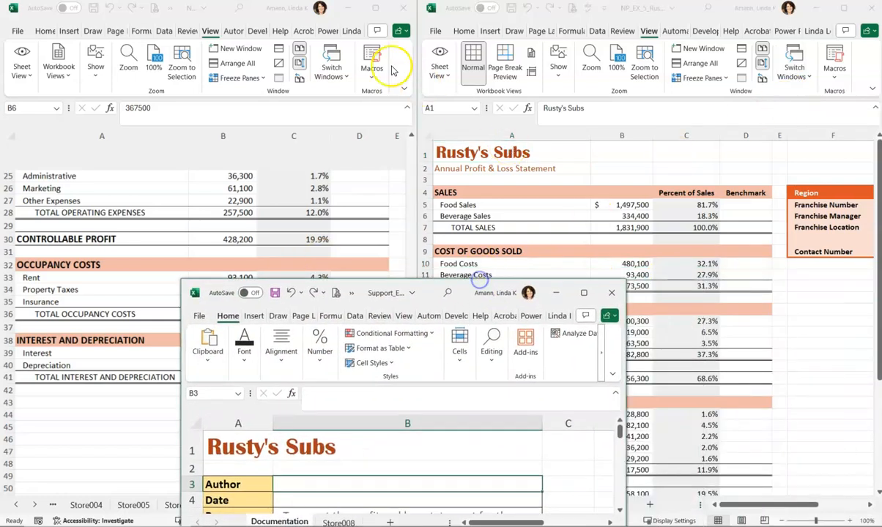
Step: Close the Store007 window of NP_EX_5_Rusty, cancel closing the remaining one, and maximize the Support_EX_5_Store008 window
click(403, 8)
click(871, 7)
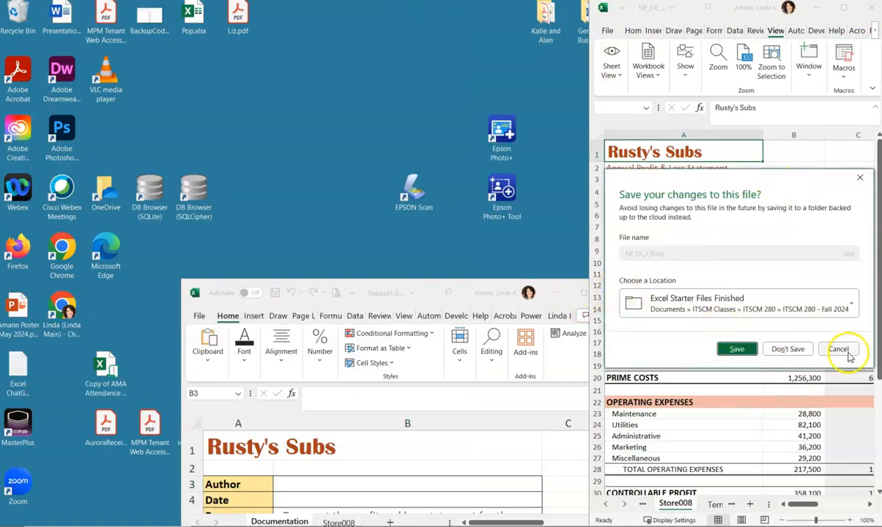
click(838, 350)
click(580, 294)
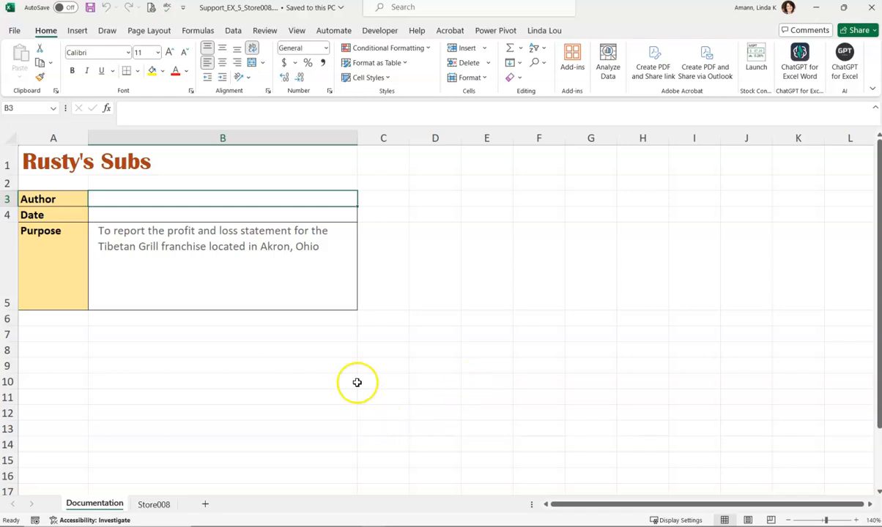
Step: Switch to the NP_EX_5_Rusty.xlsx workbook and maximize its window
click(297, 31)
click(765, 73)
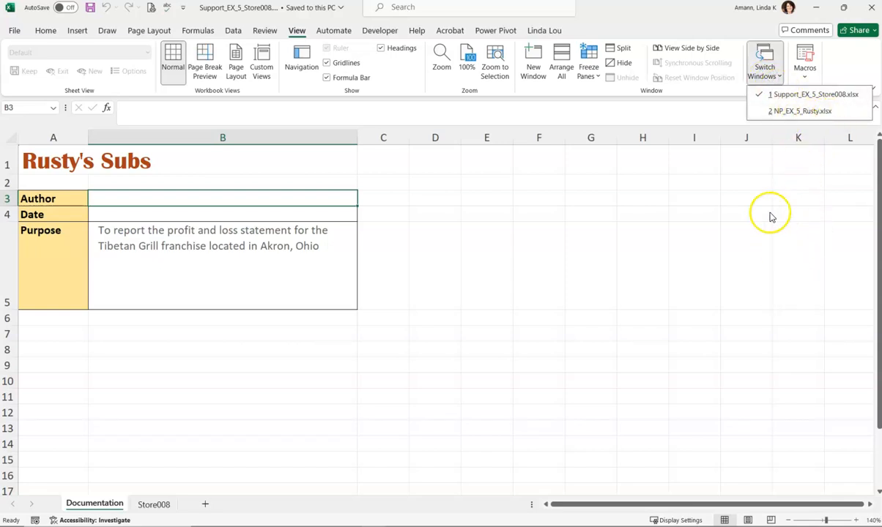
click(797, 111)
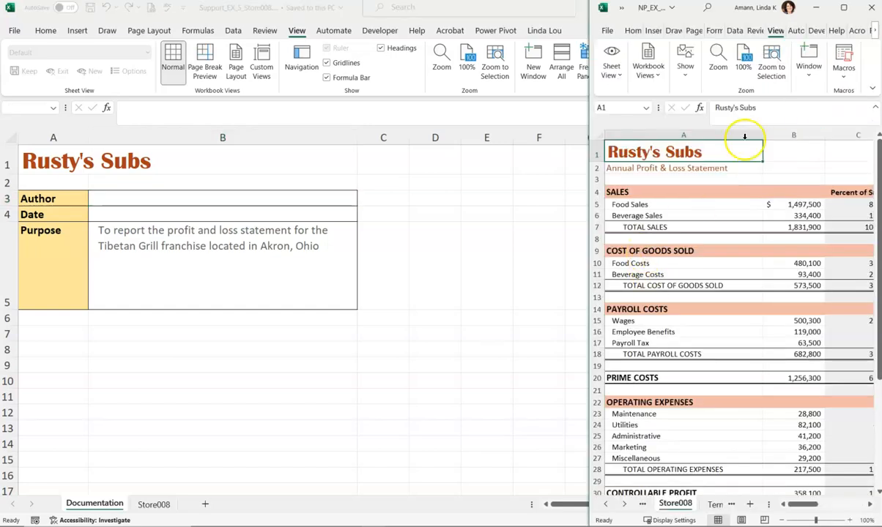
click(843, 7)
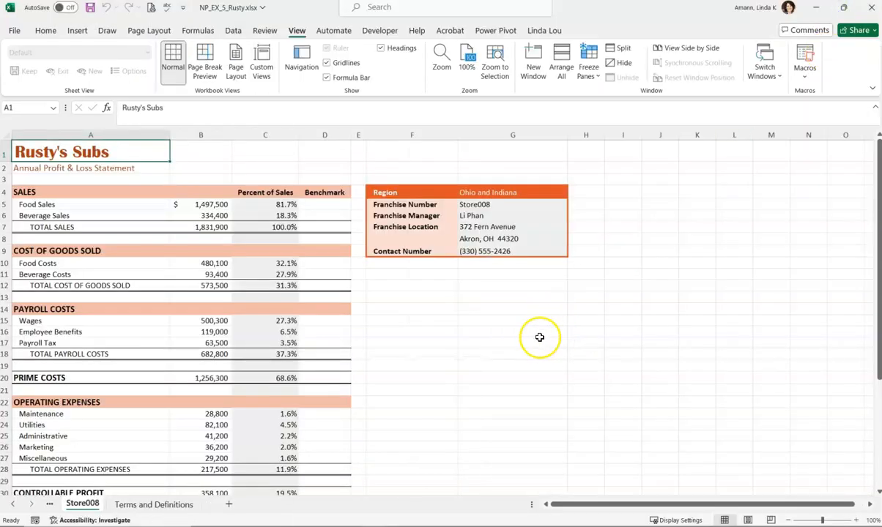
Step: Switch to the Support_EX_5_Store008.xlsx workbook and back to NP_EX_5_Rusty.xlsx
click(773, 71)
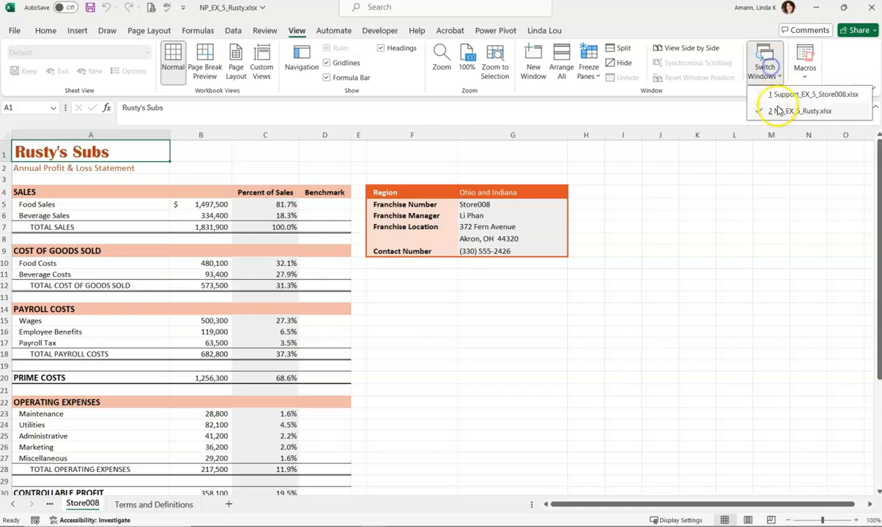
click(774, 98)
click(769, 76)
click(764, 112)
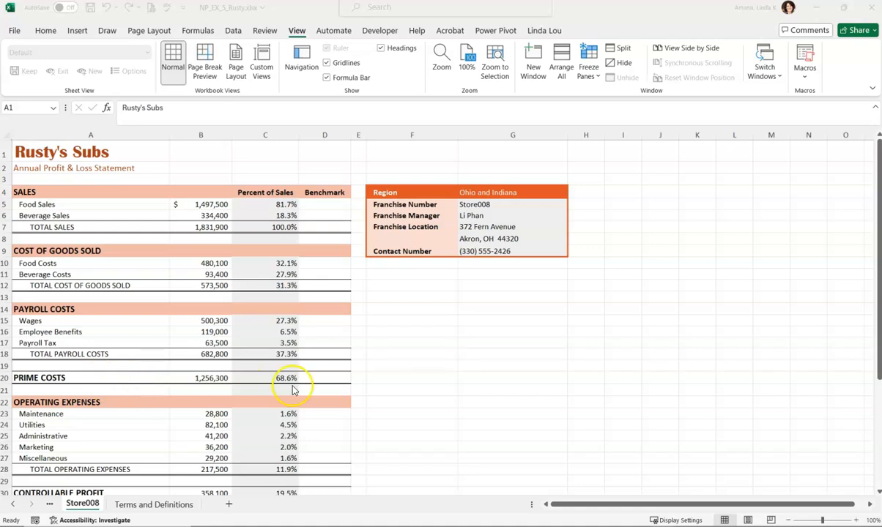
Step: View the two workbooks side by side, then arrange only the windows of the active Support_EX_5_Store008 workbook vertically
click(684, 48)
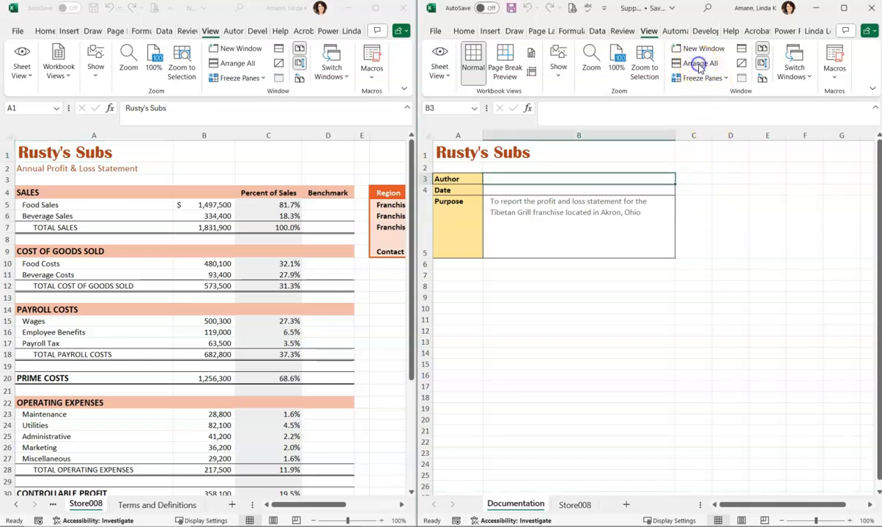
click(699, 64)
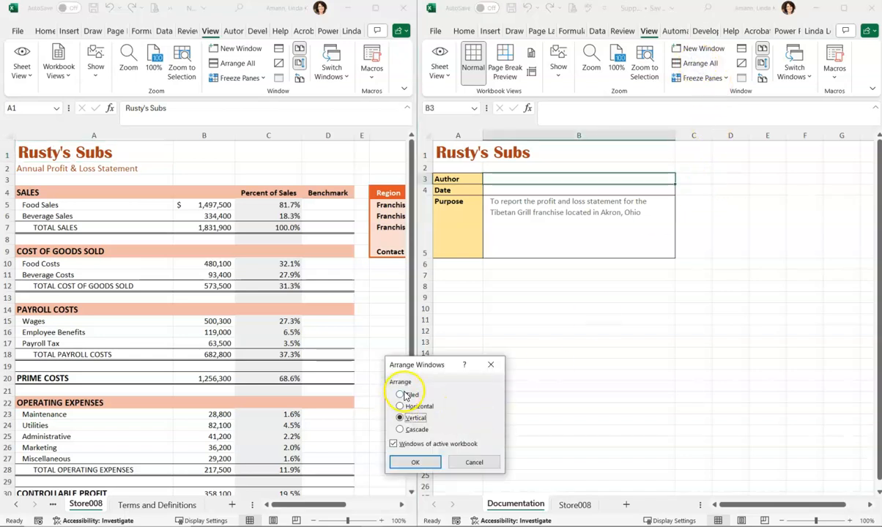
click(412, 463)
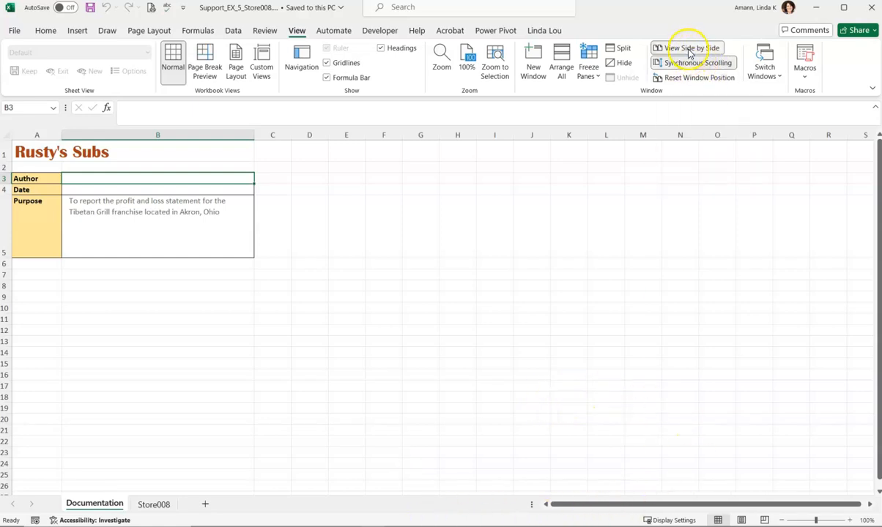
Step: Turn off side-by-side viewing and arrange the open windows with the Tiled option
click(686, 49)
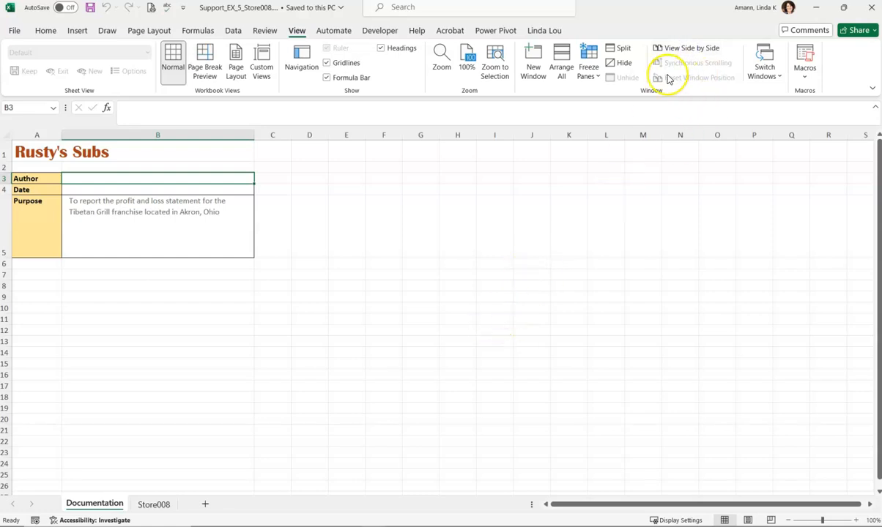
click(561, 64)
click(19, 396)
click(29, 468)
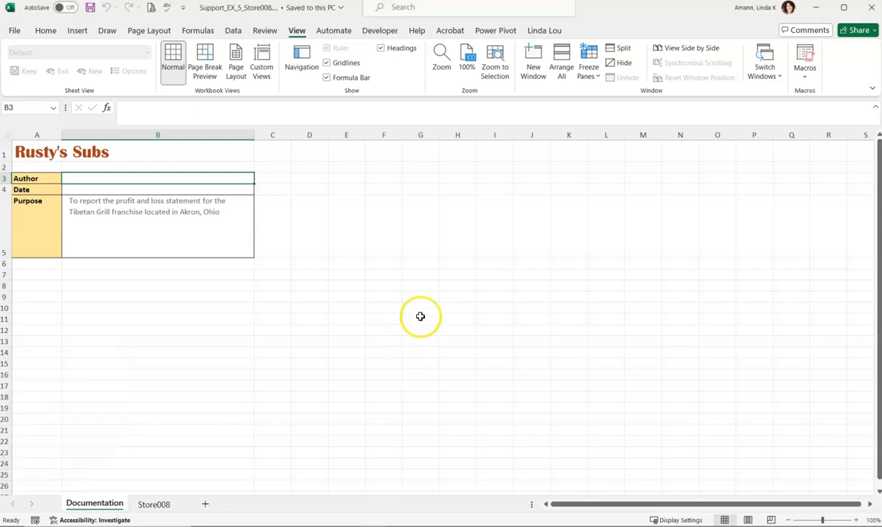